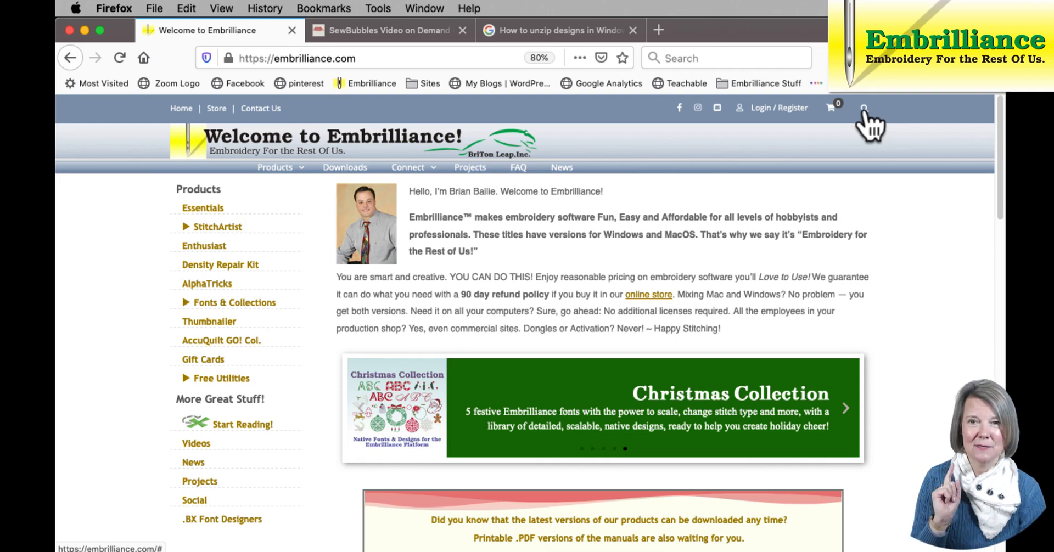
# - Search the Embrilliance website for "keyfob"
pyautogui.click(864, 109)
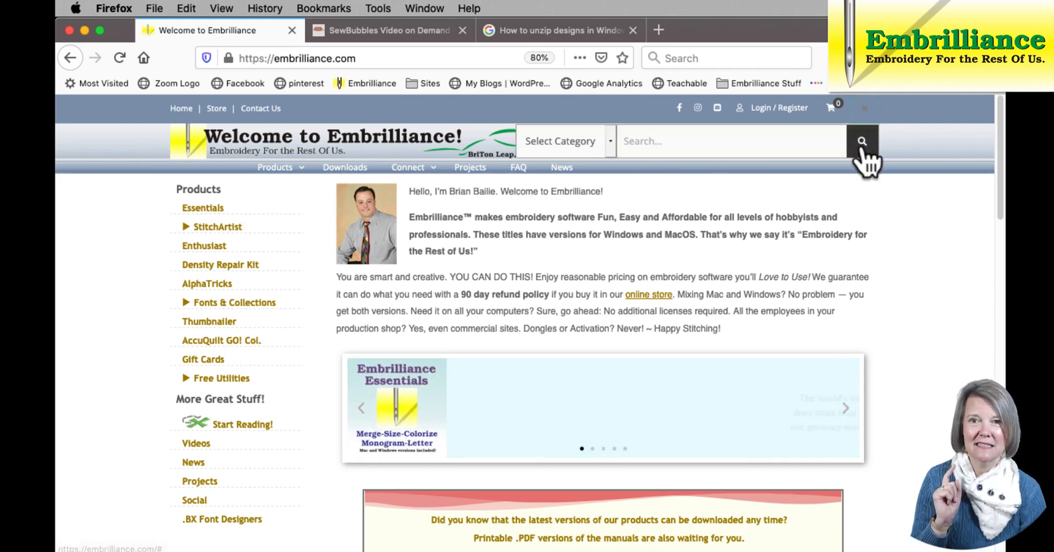
pyautogui.click(658, 144)
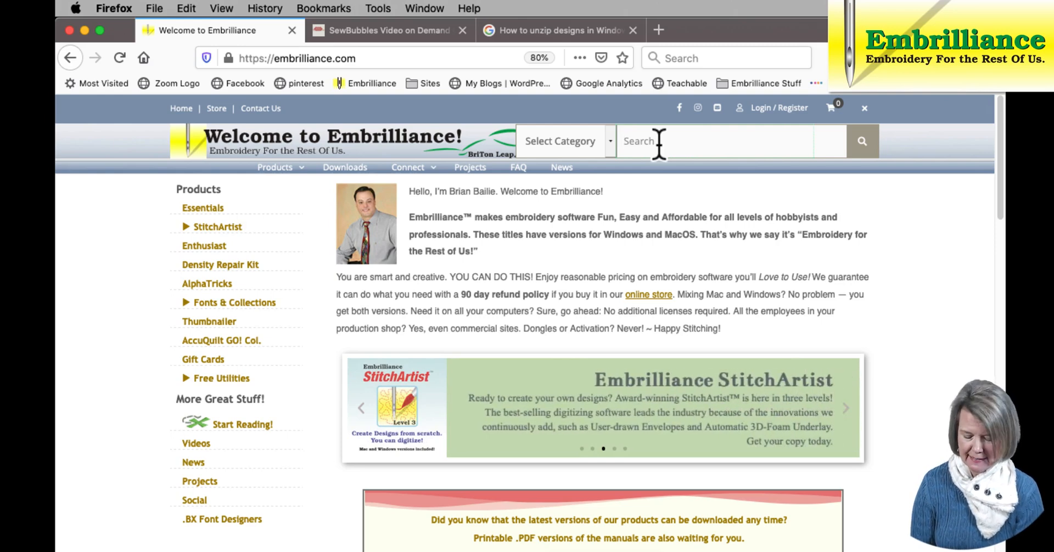
pyautogui.write('k')
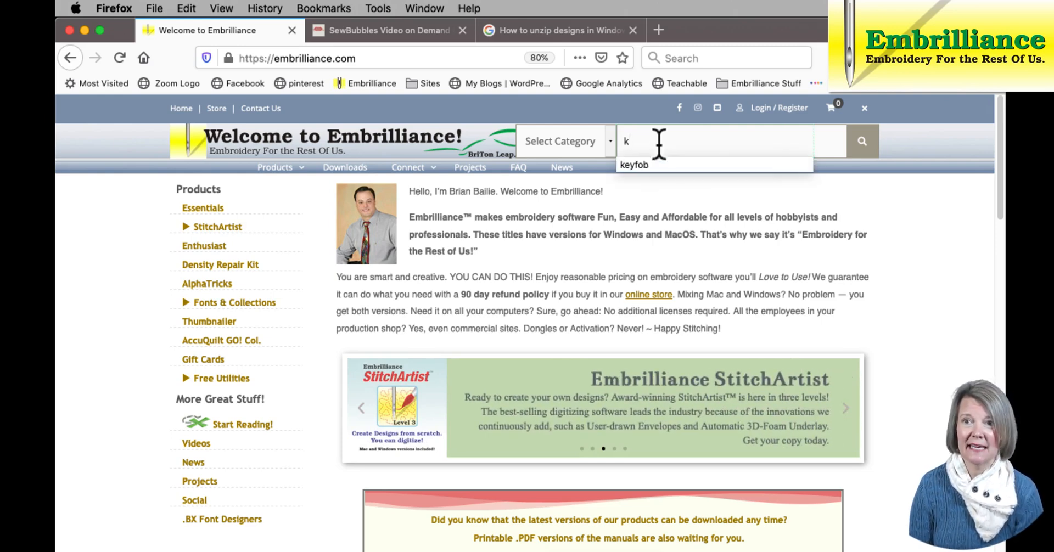
pyautogui.click(667, 164)
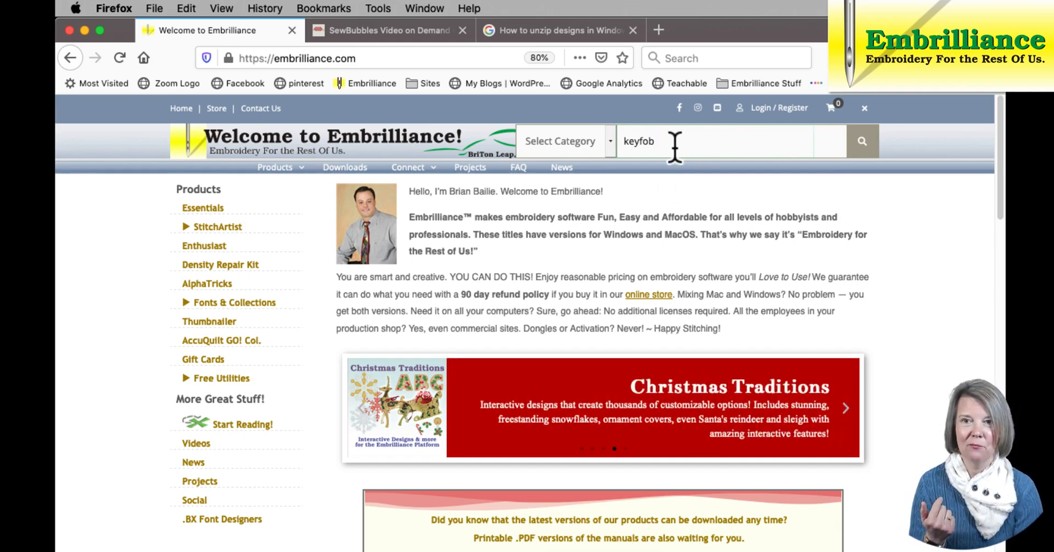
pyautogui.click(862, 141)
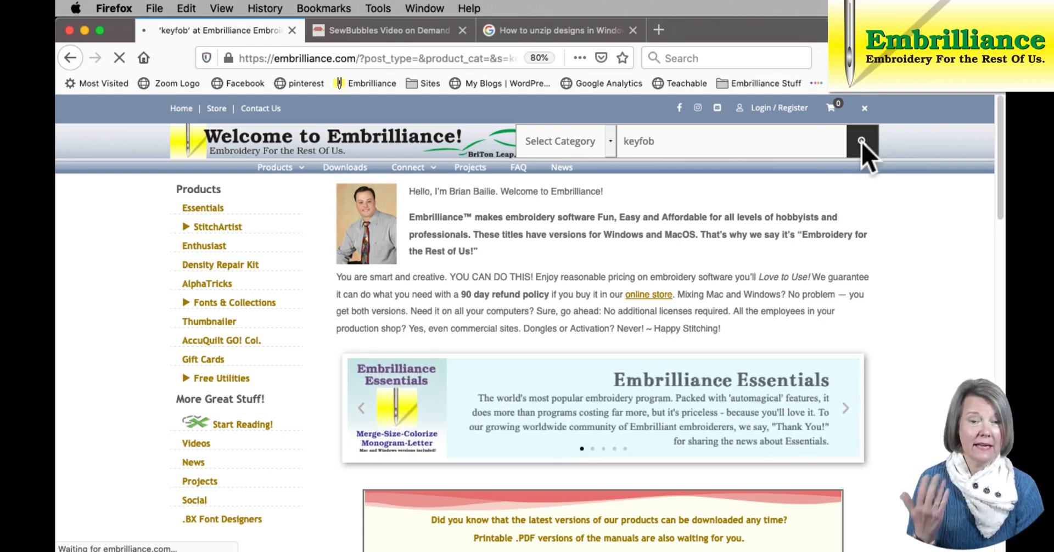
# - Open the Free Initial Keyfob Design post and find its design zip file download link
pyautogui.moveTo(999, 127); pyautogui.dragTo(947, 170)
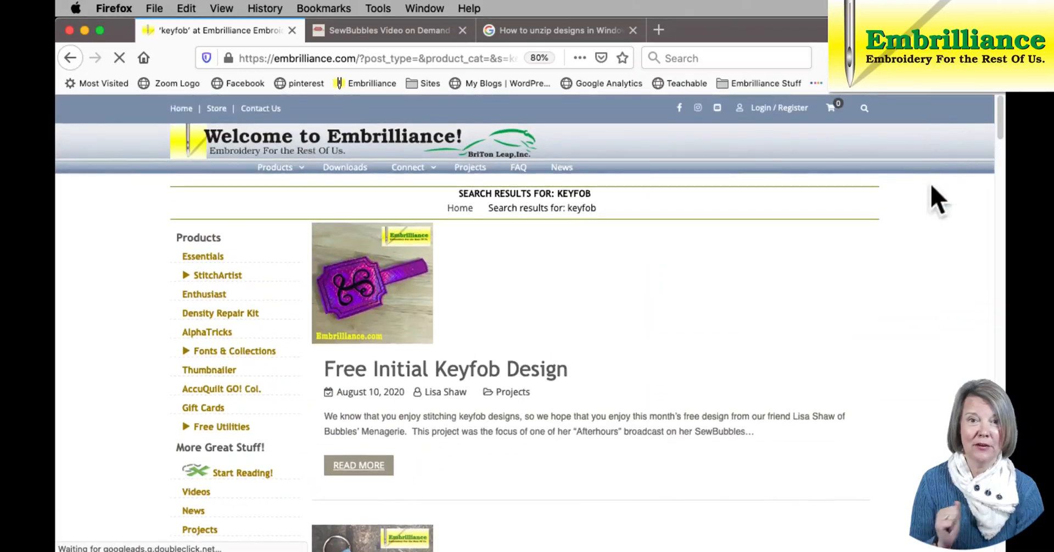
pyautogui.click(556, 373)
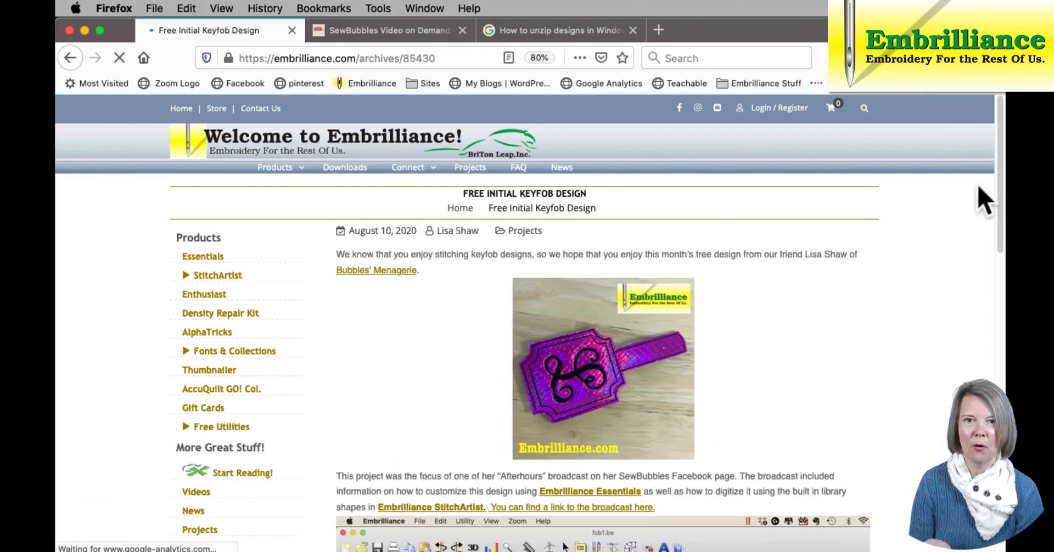
pyautogui.moveTo(995, 185); pyautogui.dragTo(975, 420)
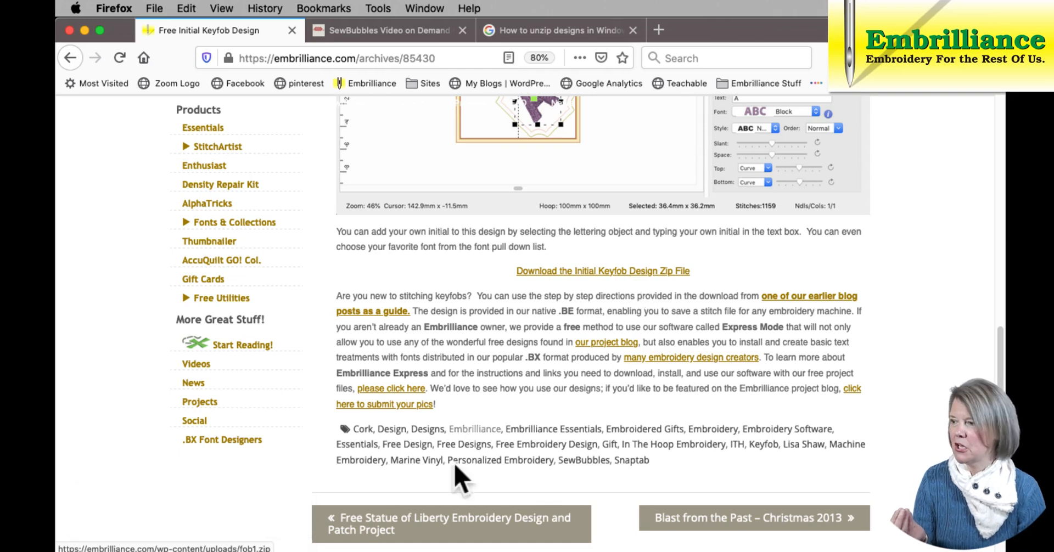
# - Switch to the Embrilliance program and open fob1.be from the Embrilliance Blog folder
pyautogui.press('super+Tab')
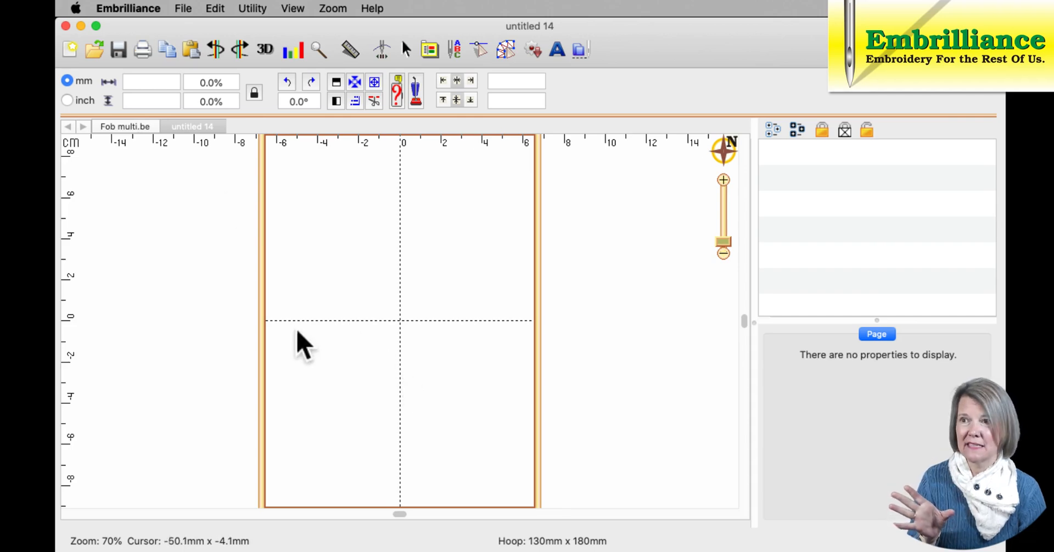
pyautogui.click(94, 54)
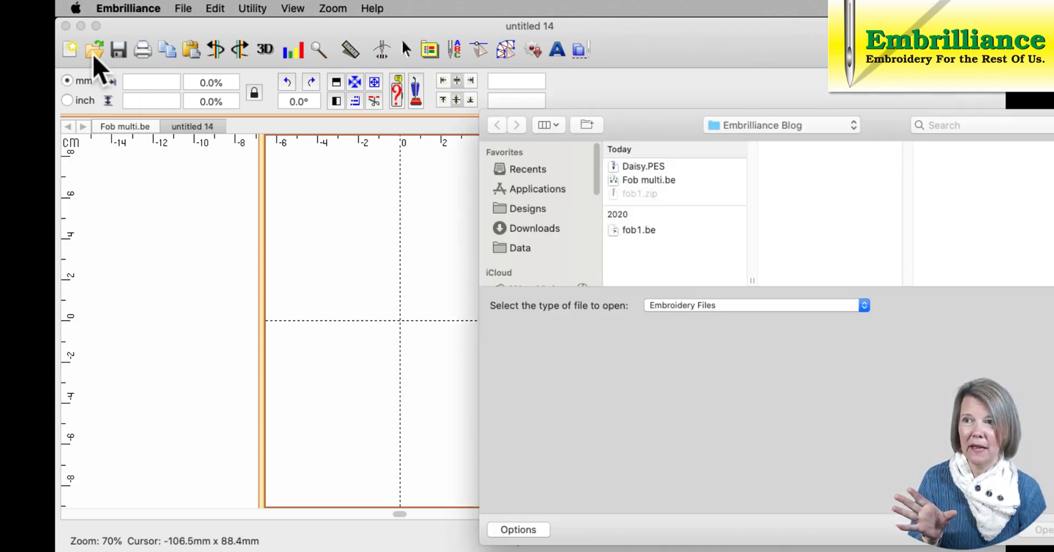
pyautogui.click(632, 231)
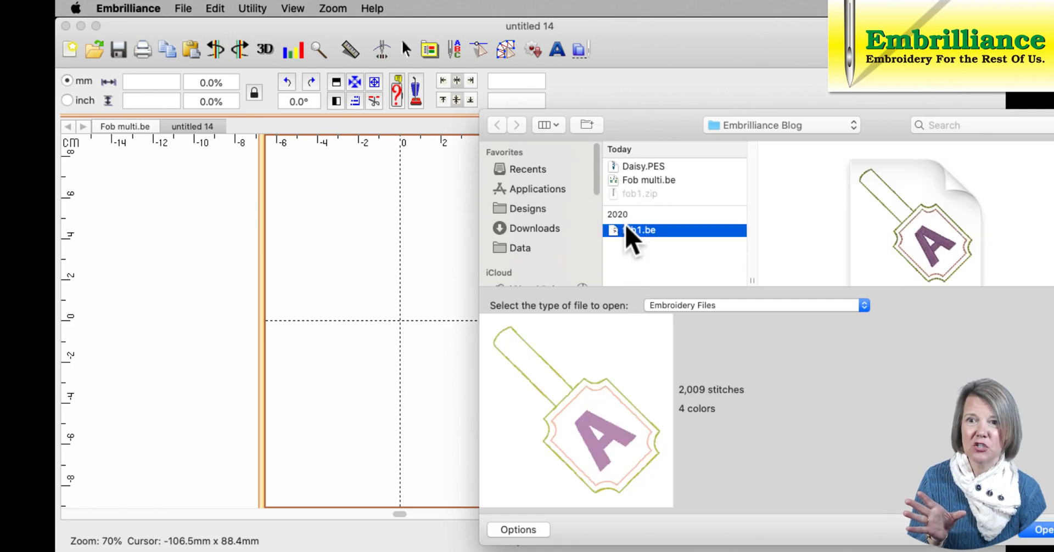
pyautogui.moveTo(871, 129); pyautogui.dragTo(713, 84)
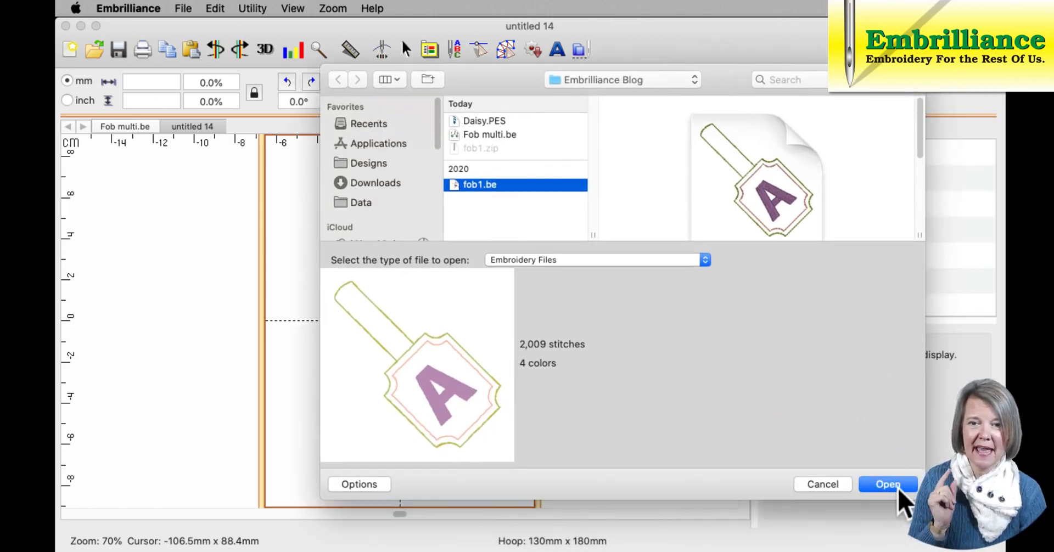
pyautogui.click(897, 488)
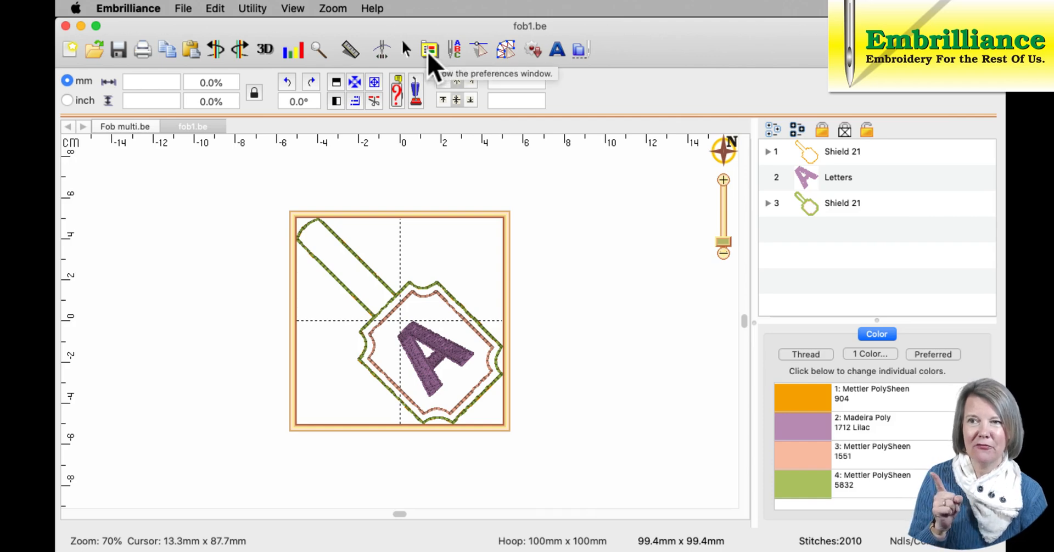
# - Set the page's hoop size to 130mm x 180mm in the preferences
pyautogui.click(429, 52)
pyautogui.moveTo(577, 147); pyautogui.dragTo(460, 86)
pyautogui.moveTo(710, 165); pyautogui.dragTo(707, 235)
pyautogui.click(640, 196)
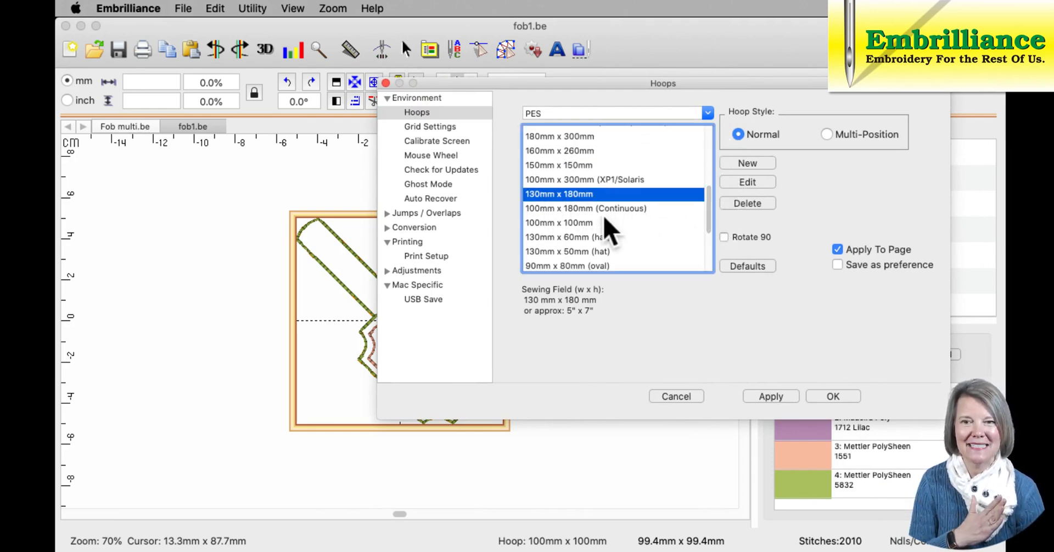
pyautogui.click(771, 397)
pyautogui.click(832, 397)
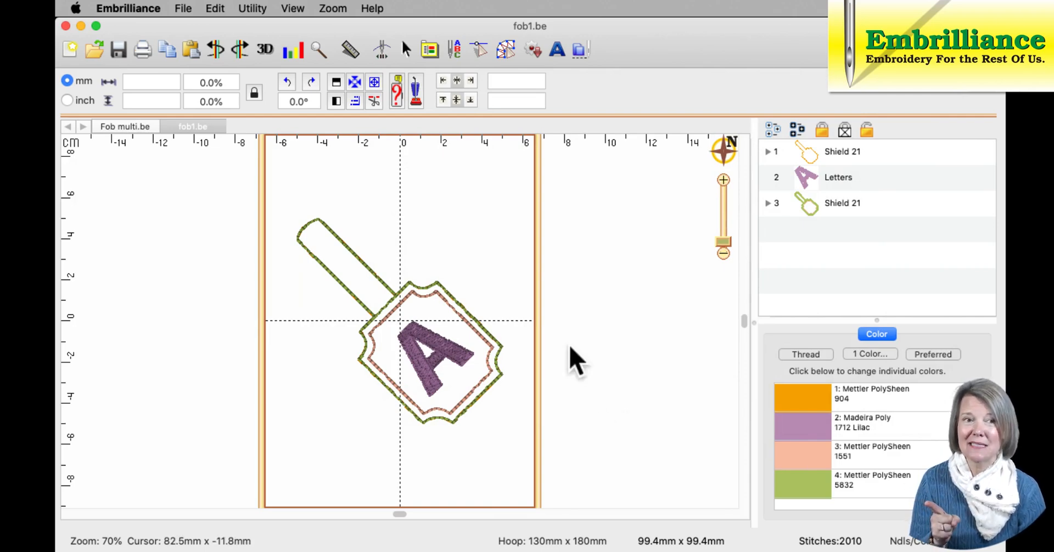
pyautogui.click(294, 8)
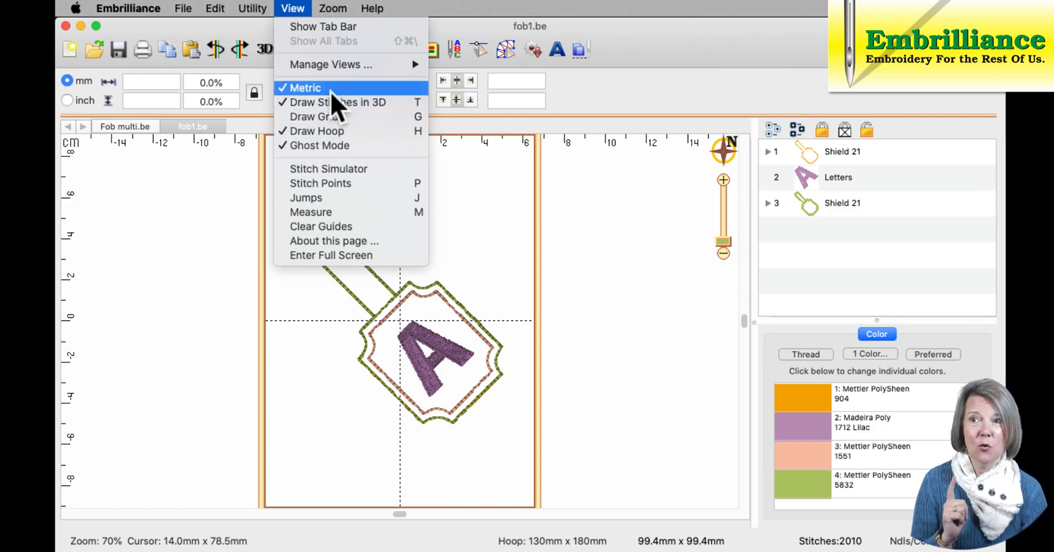
pyautogui.moveTo(338, 63)
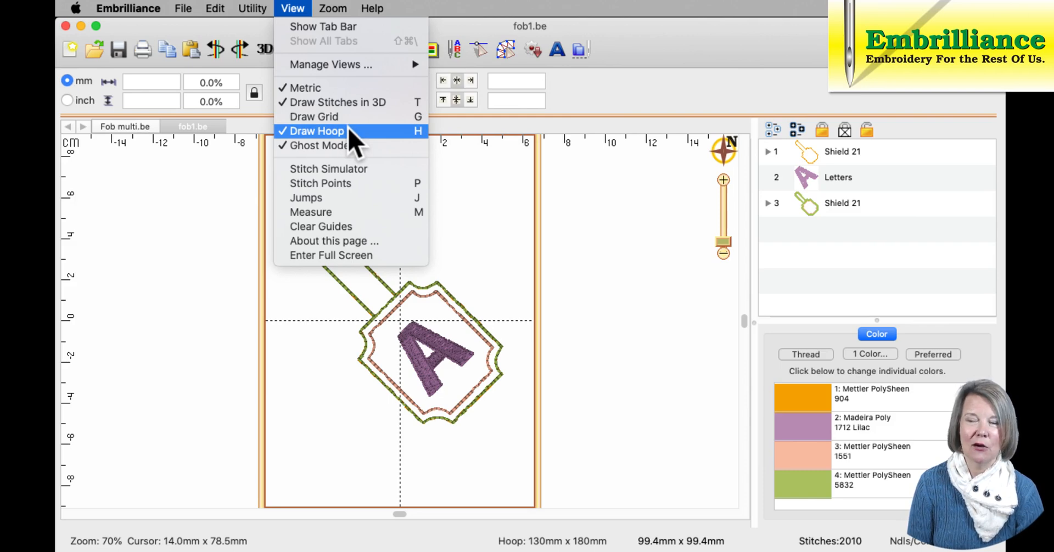
pyautogui.click(510, 159)
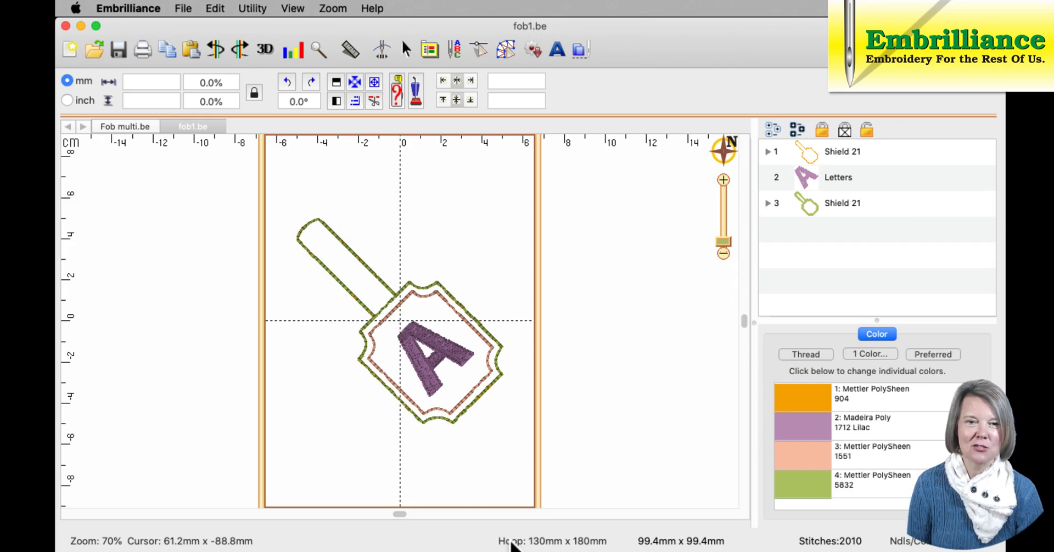
# - Turn the hoop to 180mm x 130mm and set the rotation of the whole keyfob design to 0°
pyautogui.click(512, 545)
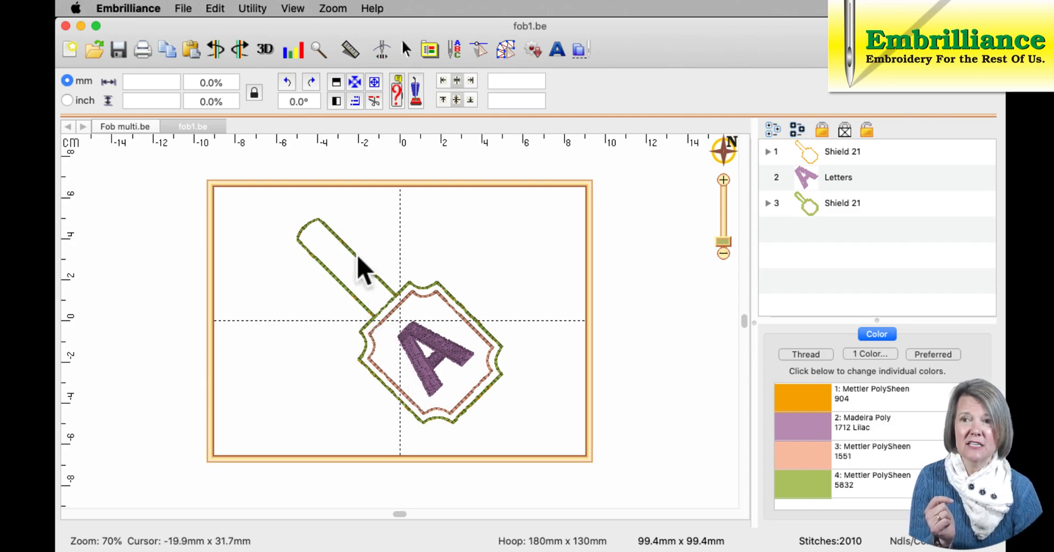
pyautogui.click(215, 8)
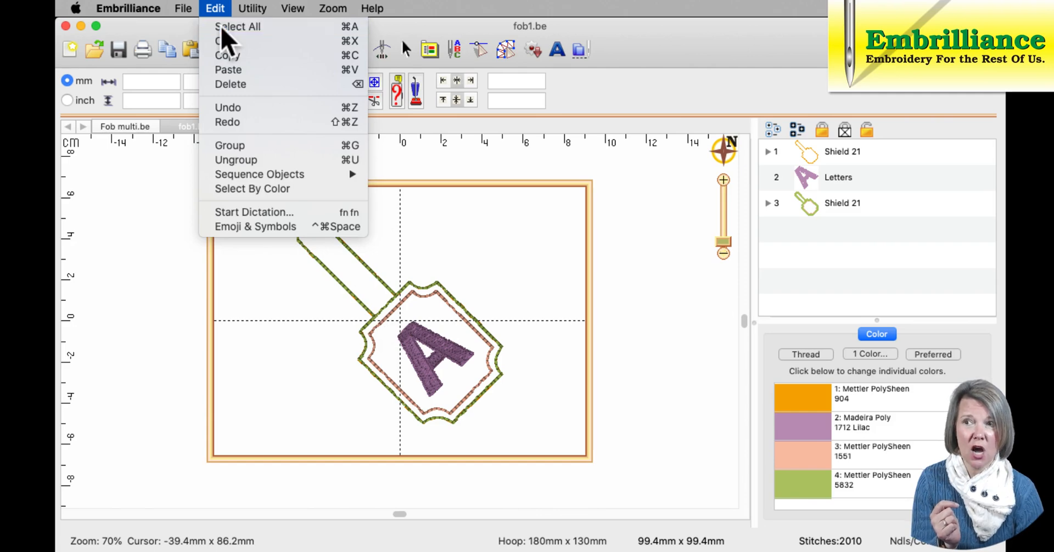
pyautogui.click(222, 27)
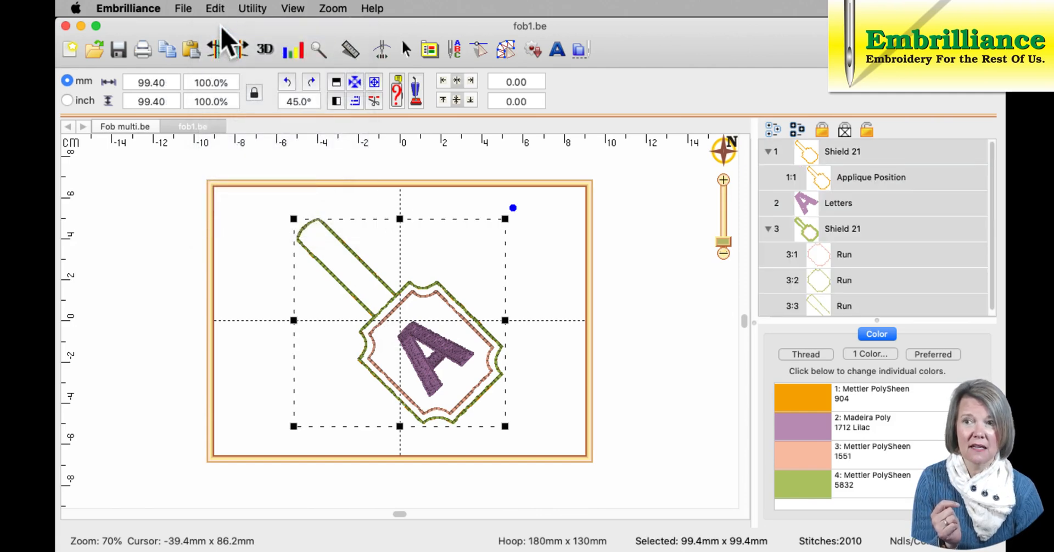
pyautogui.click(300, 102)
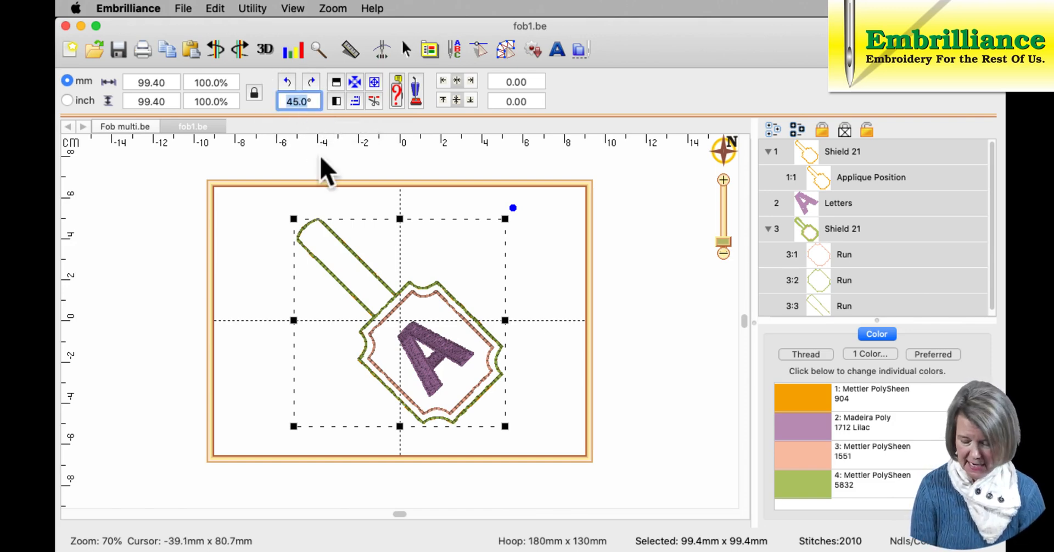
pyautogui.press('BackSpace')
pyautogui.write('0')
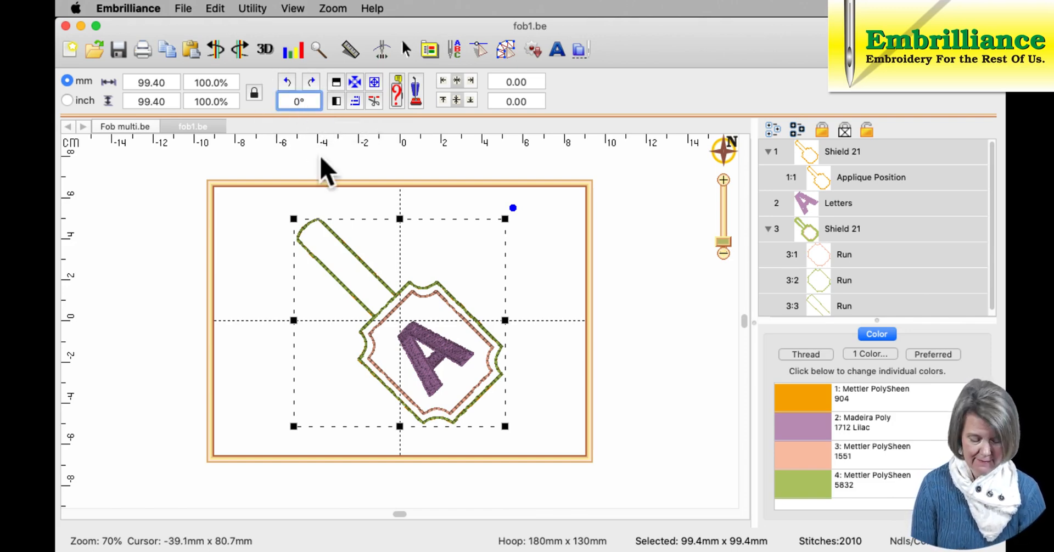
pyautogui.press('Return')
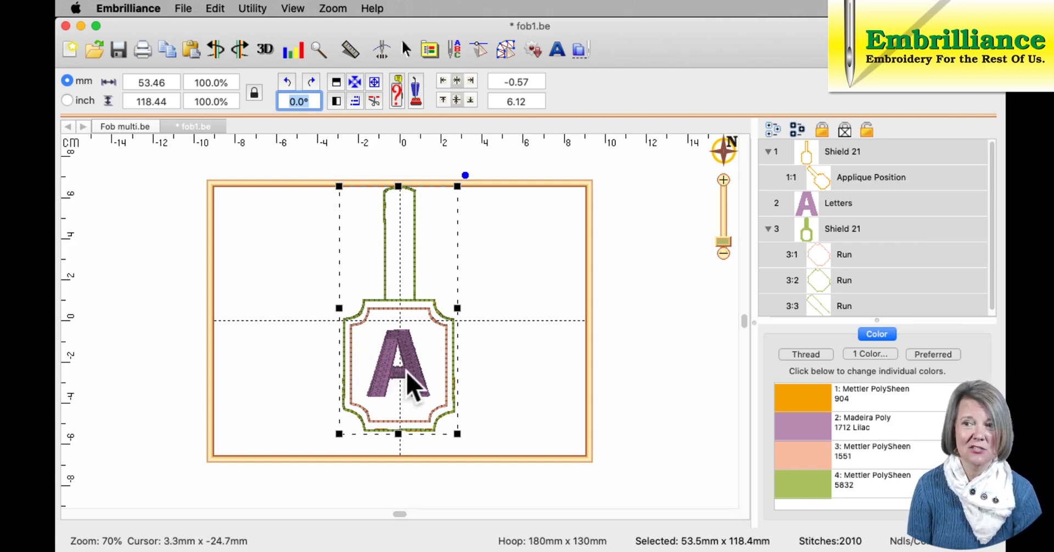
# - Move the upright keyfob fully inside the hoop, close to its left edge, about 60 mm left of centre
pyautogui.click(409, 388)
pyautogui.moveTo(407, 382)
pyautogui.mouseDown()
pyautogui.moveTo(404, 395)
pyautogui.moveTo(409, 384)
pyautogui.mouseUp()
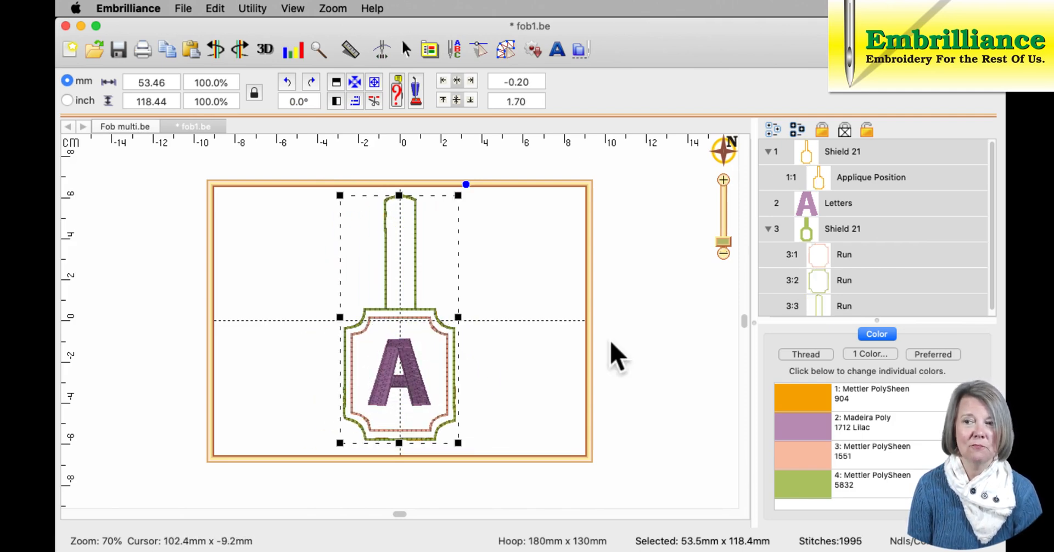
pyautogui.click(415, 394)
pyautogui.moveTo(416, 395); pyautogui.dragTo(292, 402)
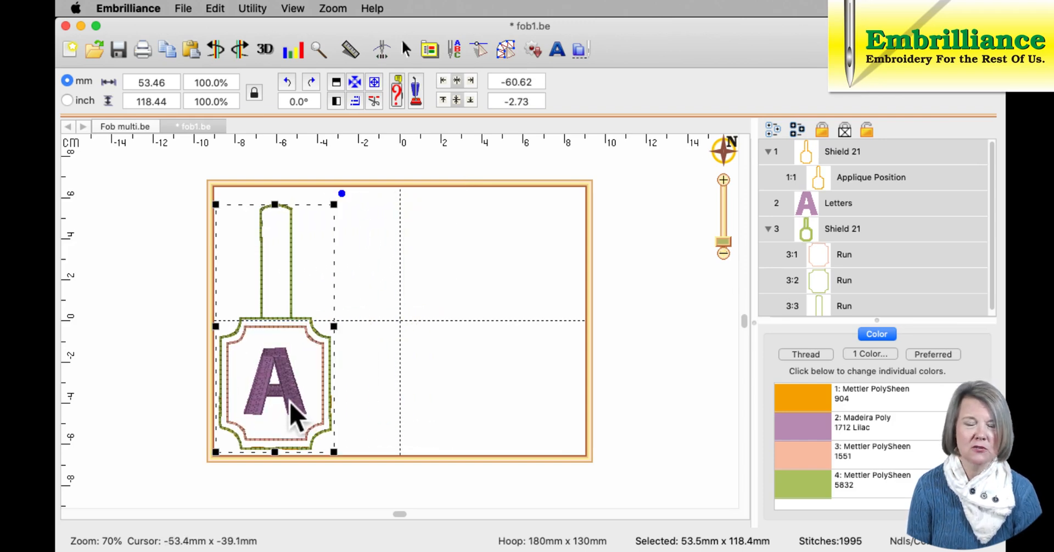
pyautogui.click(442, 367)
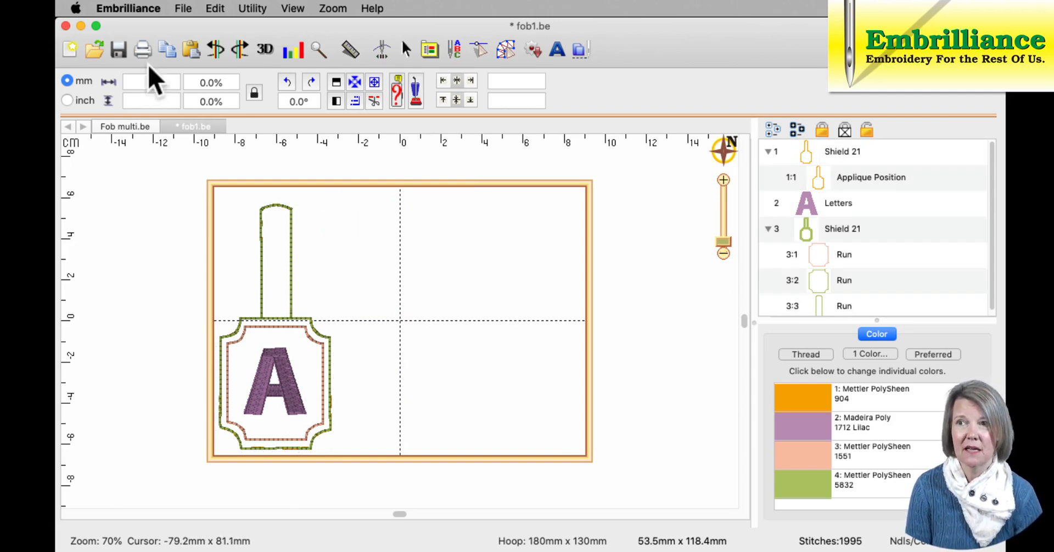
# - Duplicate the entire keyfob design and place the copy beside the original, near the hoop's vertical centre line
pyautogui.click(215, 9)
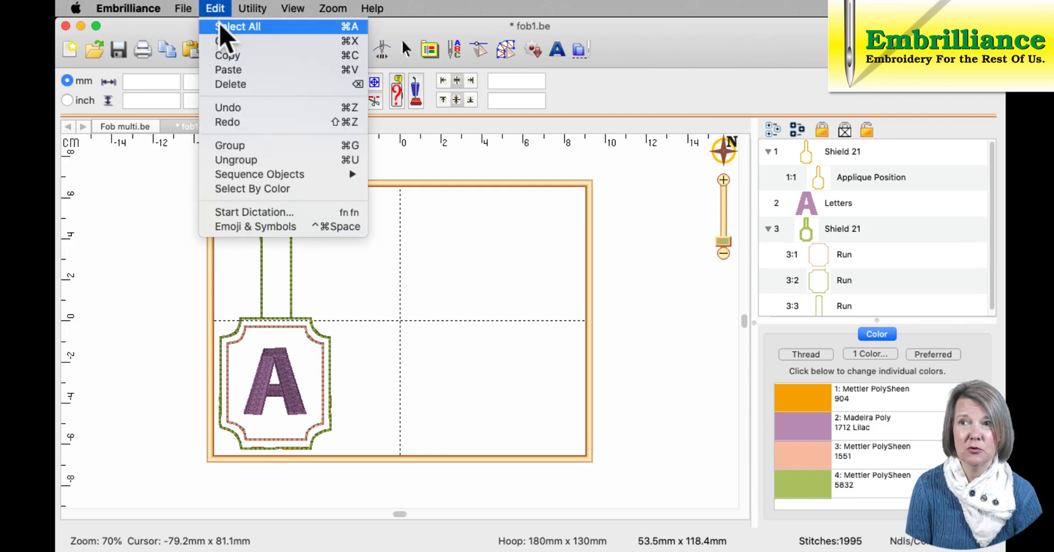
pyautogui.click(220, 9)
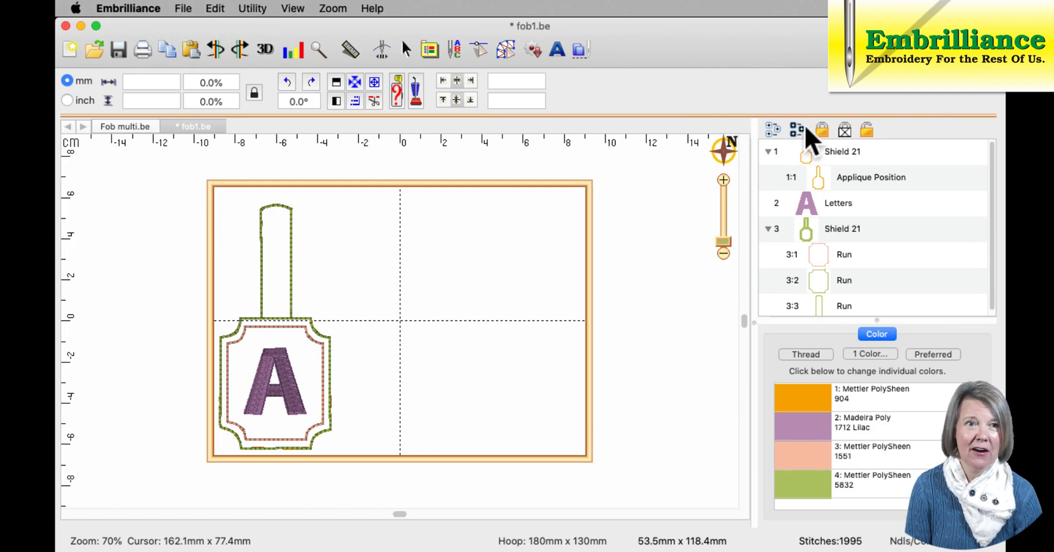
pyautogui.click(772, 131)
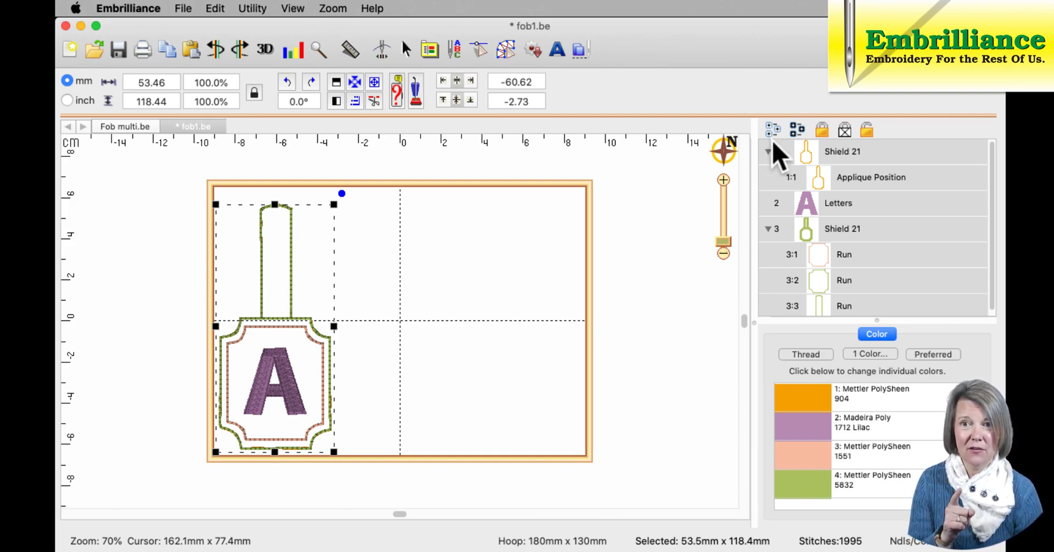
pyautogui.click(167, 53)
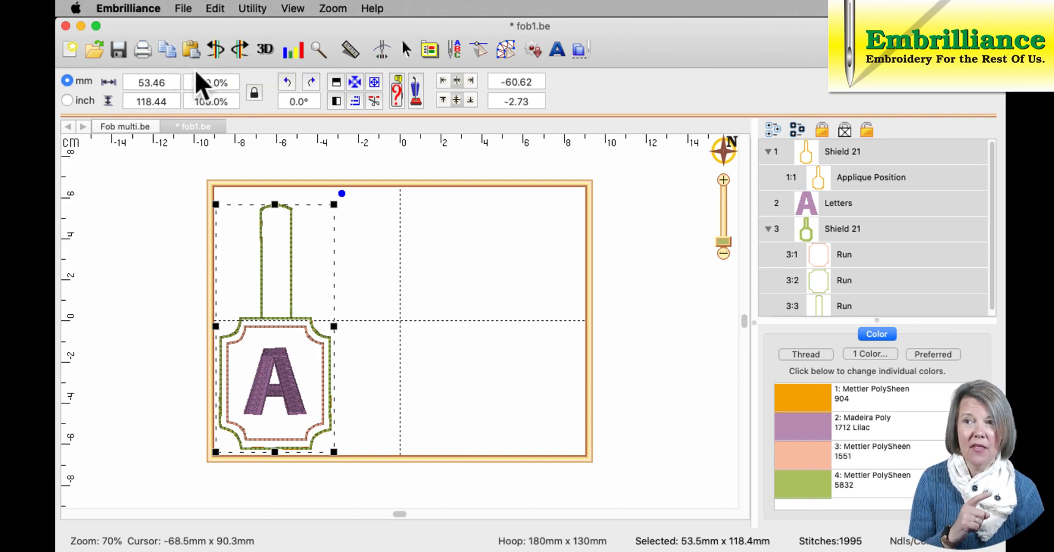
pyautogui.click(427, 262)
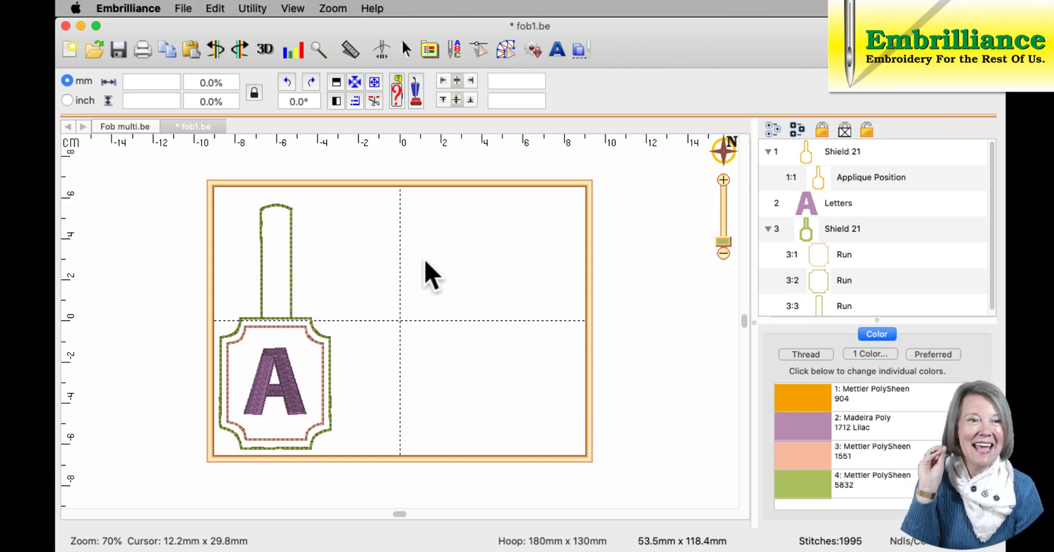
pyautogui.click(191, 50)
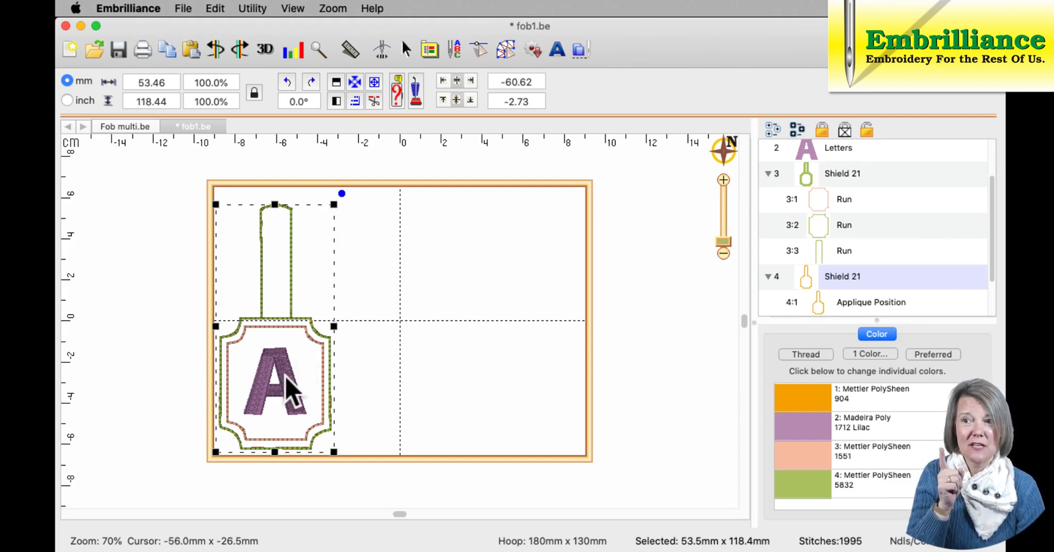
pyautogui.moveTo(286, 377); pyautogui.dragTo(415, 378)
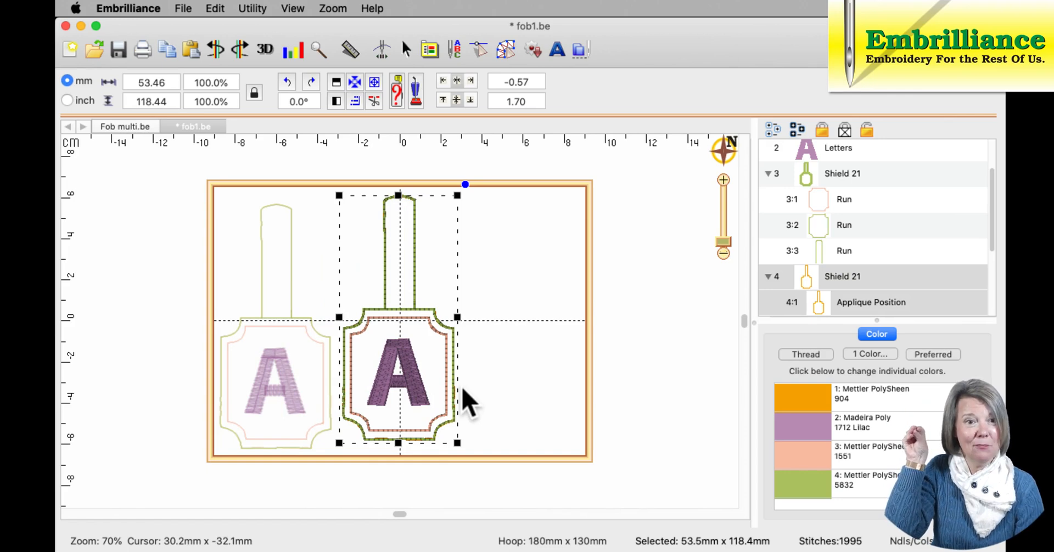
pyautogui.click(492, 368)
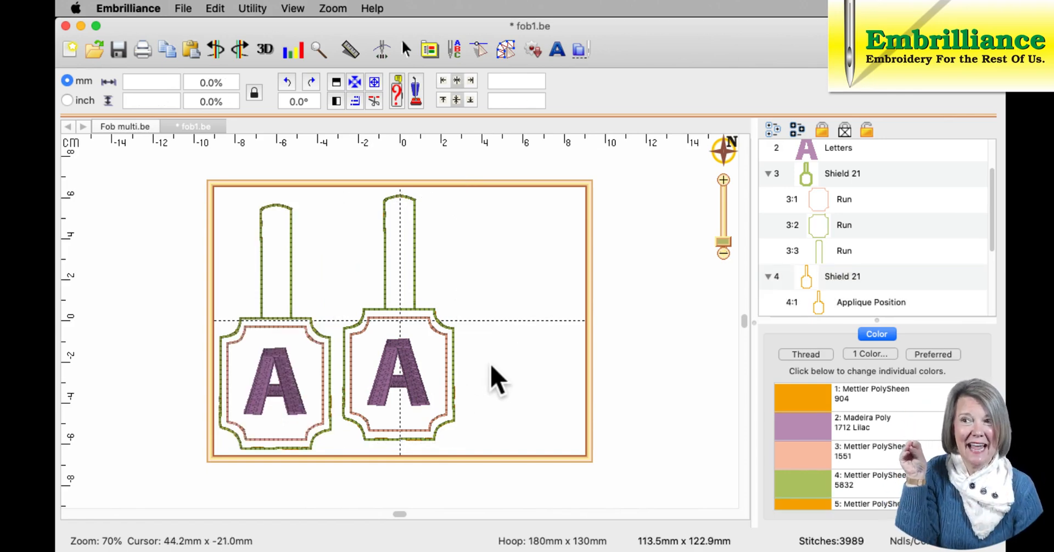
# - Paste a third copy of the keyfob and place it inside the hoop's right edge, about 60 mm right of centre
pyautogui.click(192, 50)
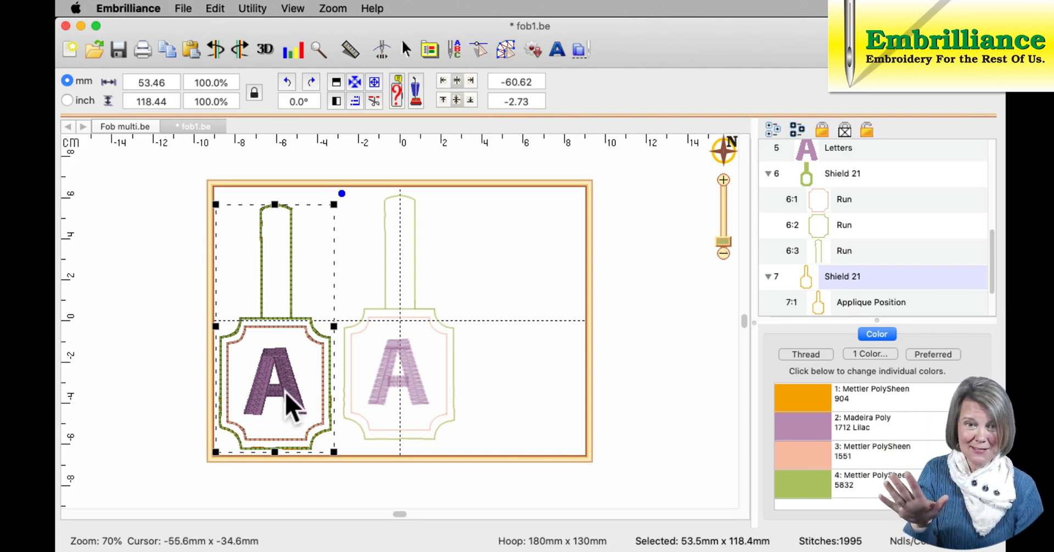
pyautogui.moveTo(289, 403); pyautogui.dragTo(536, 394)
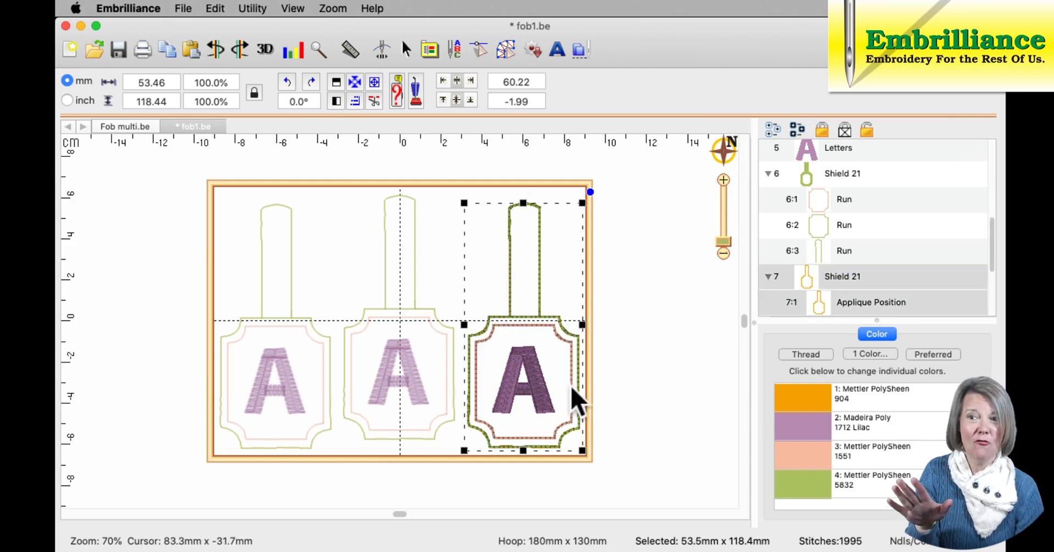
pyautogui.click(642, 372)
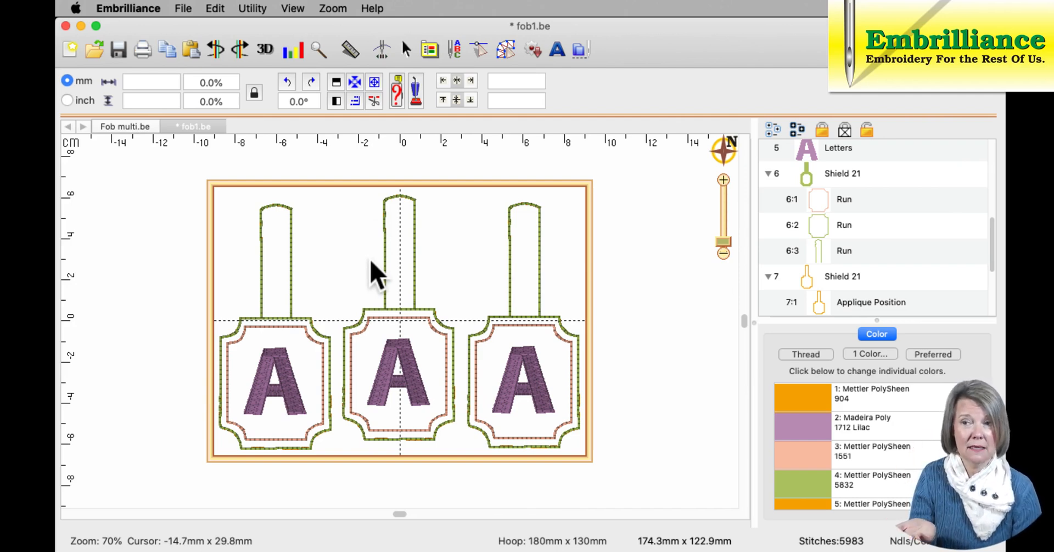
pyautogui.click(335, 156)
pyautogui.moveTo(334, 156); pyautogui.dragTo(463, 461)
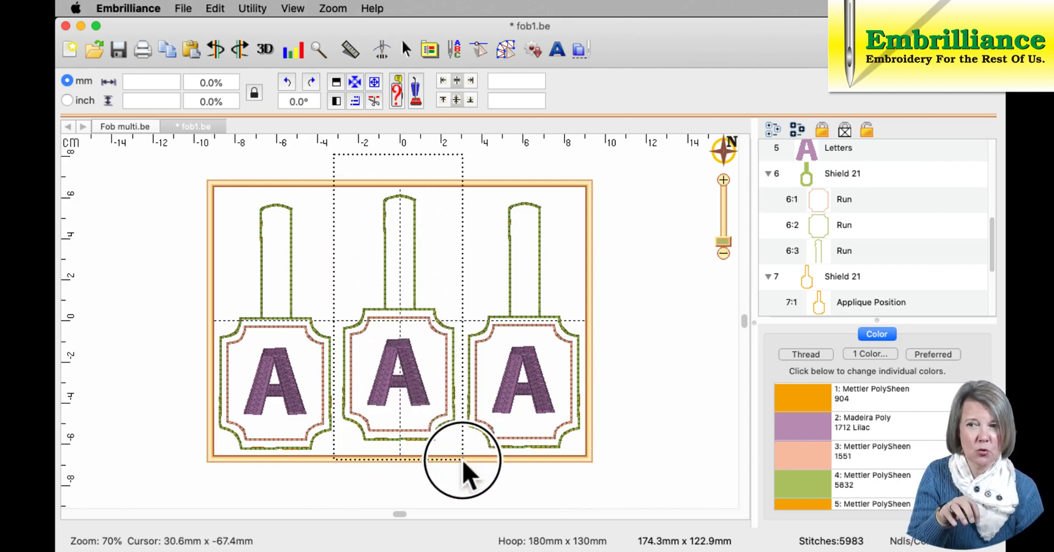
pyautogui.moveTo(463, 460); pyautogui.dragTo(464, 463)
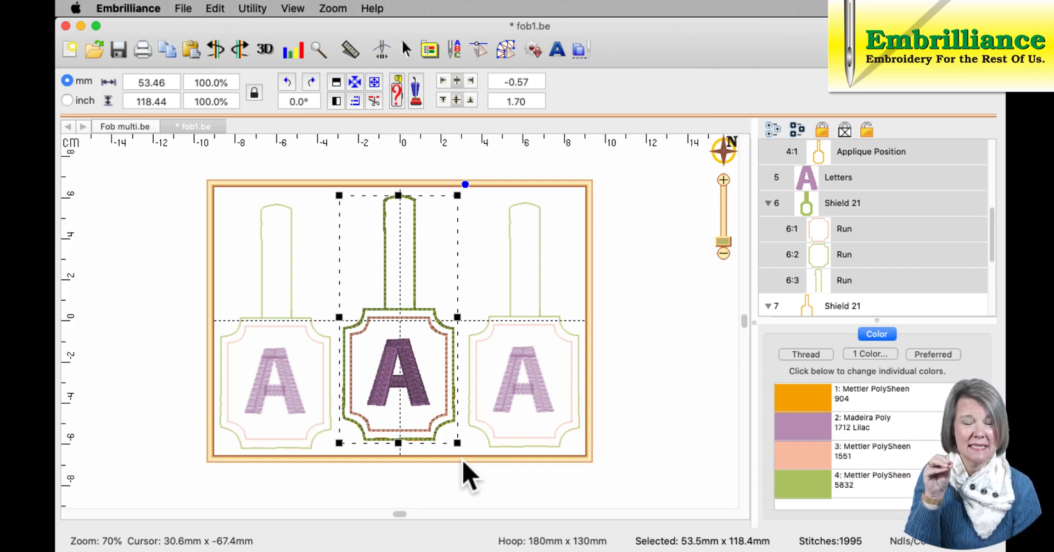
pyautogui.click(459, 493)
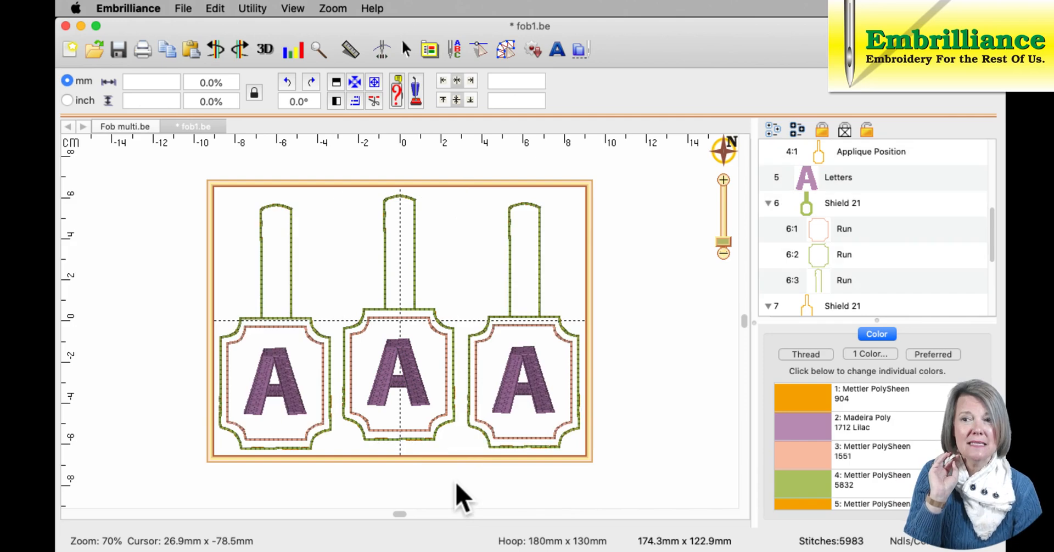
pyautogui.click(409, 393)
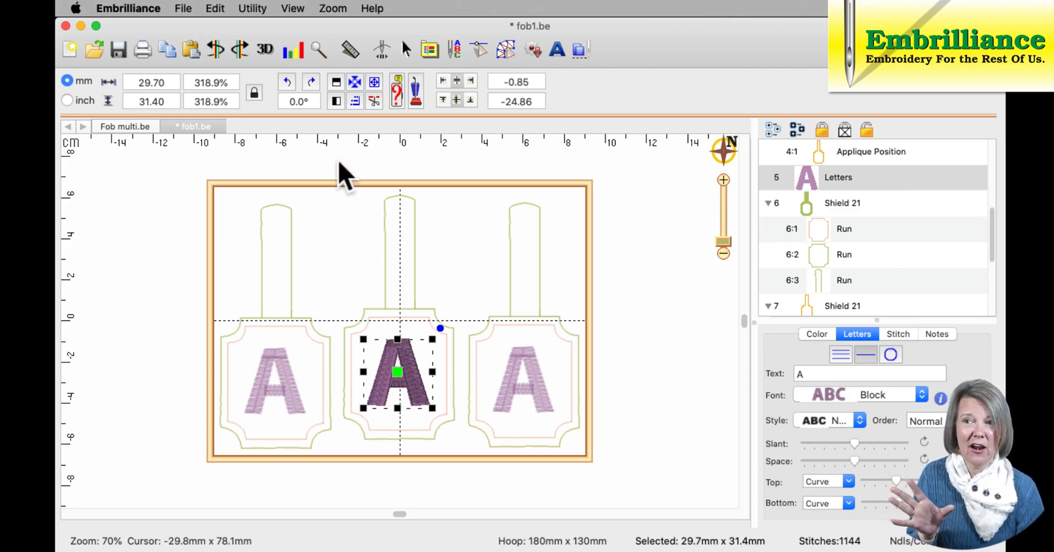
# - Rotate the entire middle keyfob by 180° so that it stands upside down between the other two
pyautogui.moveTo(333, 159); pyautogui.dragTo(470, 478)
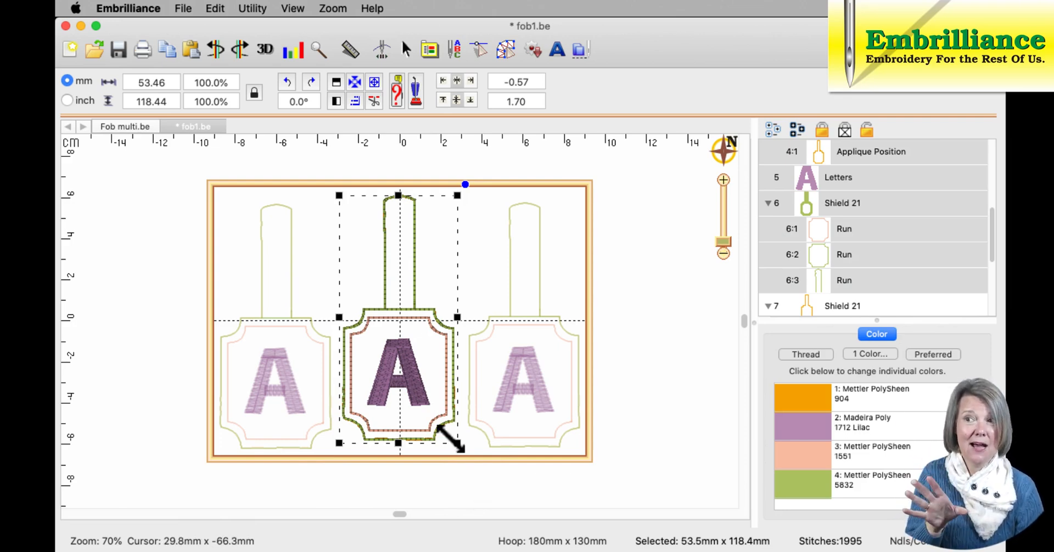
pyautogui.click(311, 84)
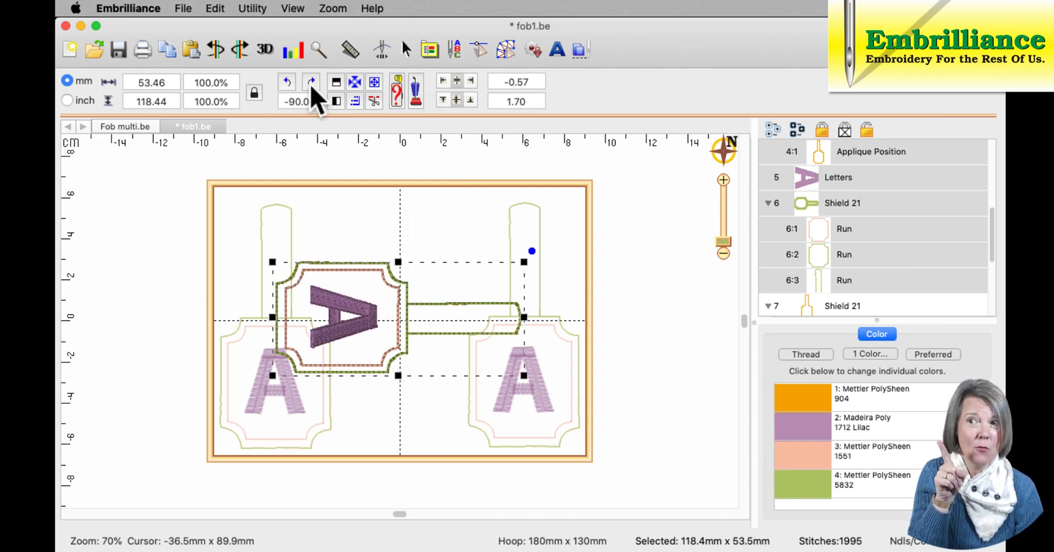
pyautogui.click(311, 84)
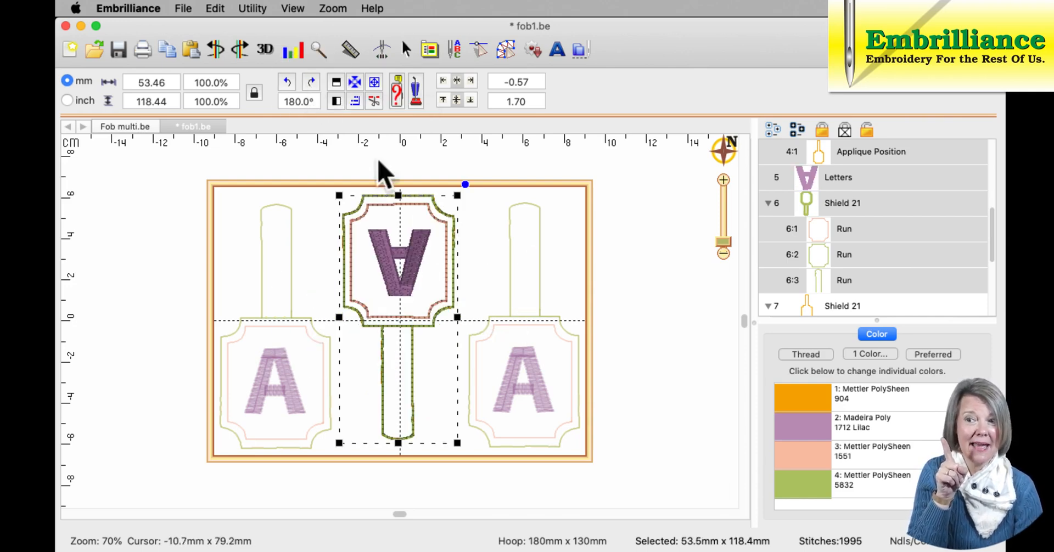
pyautogui.click(610, 270)
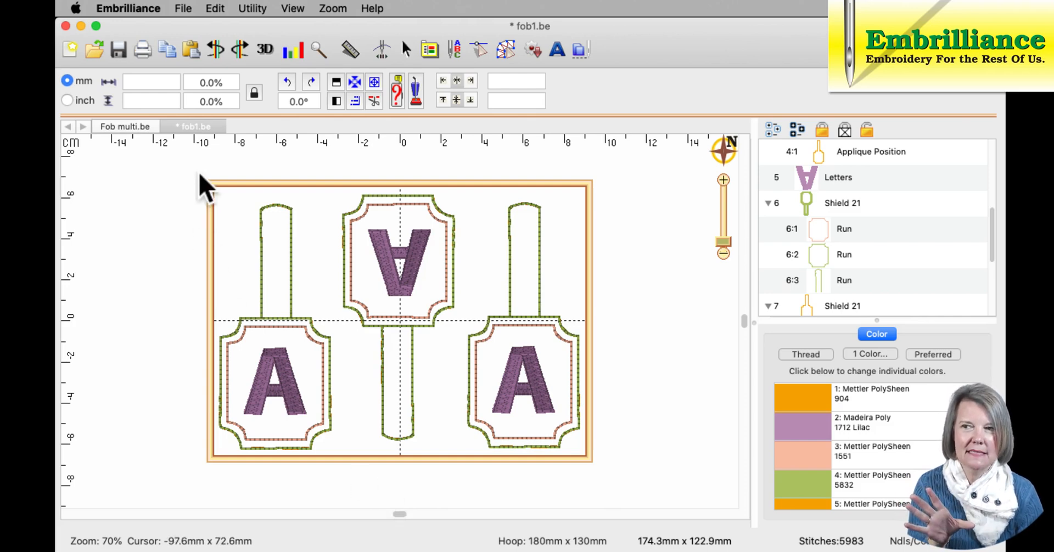
pyautogui.click(631, 258)
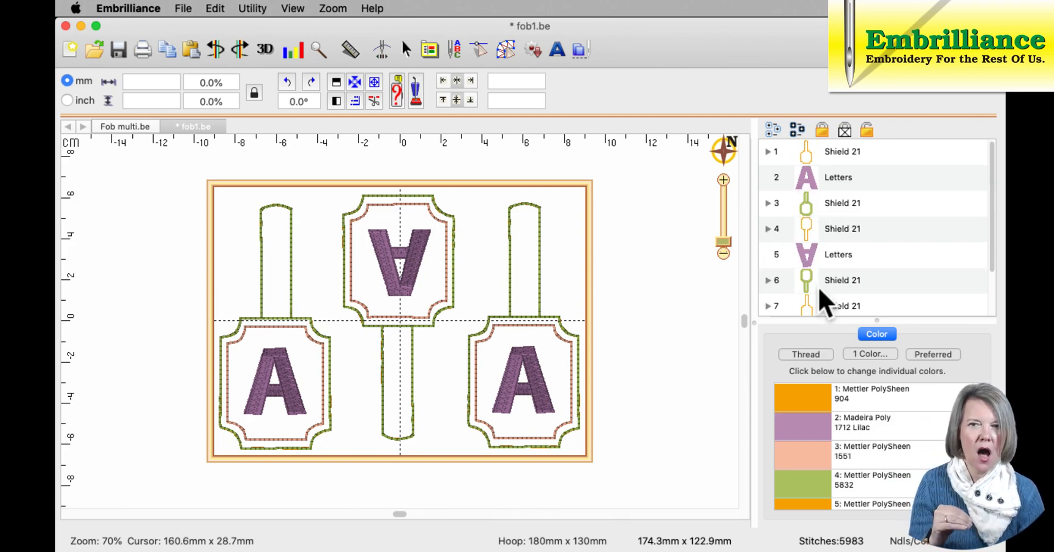
pyautogui.moveTo(995, 230)
pyautogui.mouseDown()
pyautogui.moveTo(1000, 294)
pyautogui.moveTo(991, 216)
pyautogui.mouseUp()
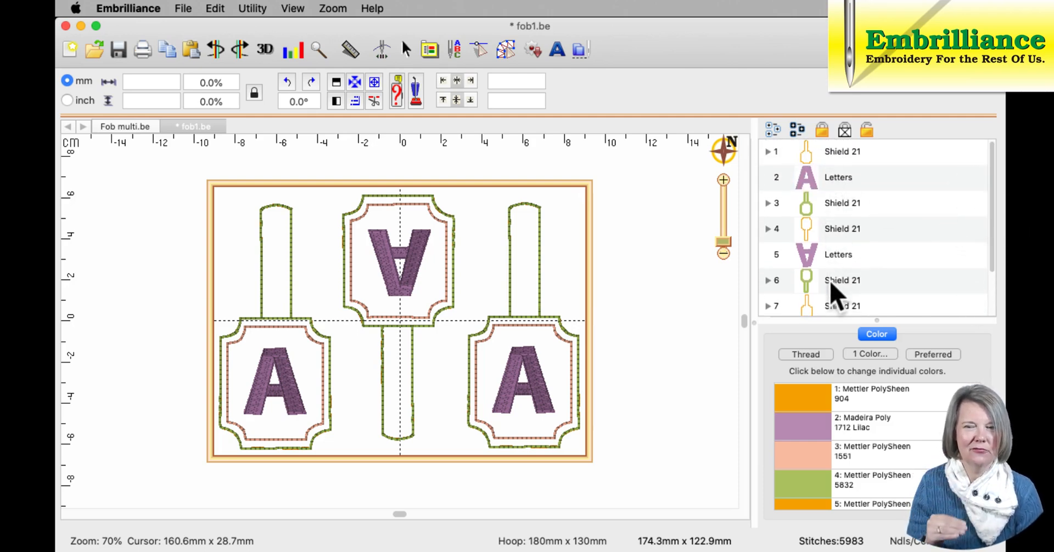
pyautogui.moveTo(995, 231); pyautogui.dragTo(986, 299)
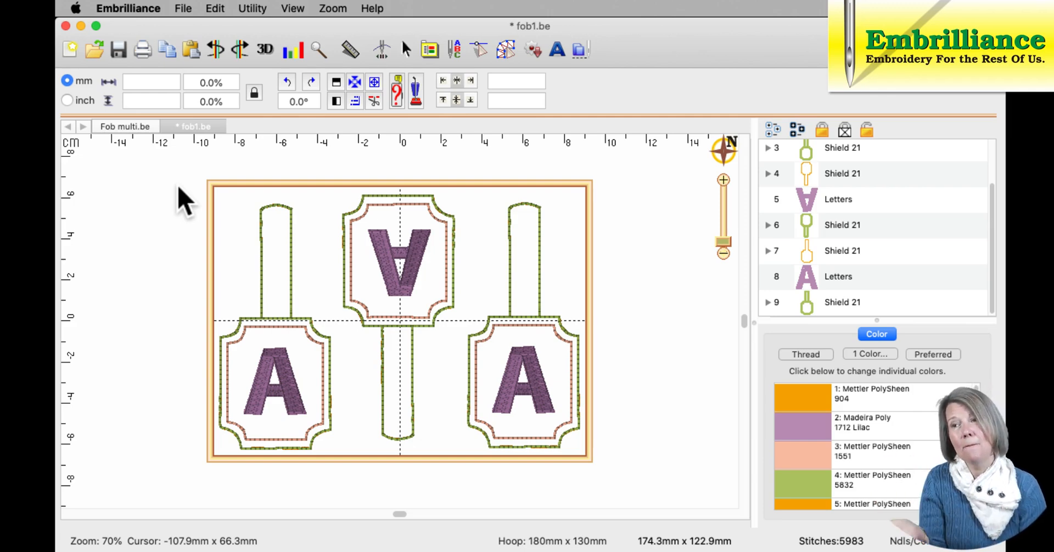
# - Group all objects of the left keyfob and check that it selects as one unit
pyautogui.moveTo(175, 184); pyautogui.dragTo(341, 457)
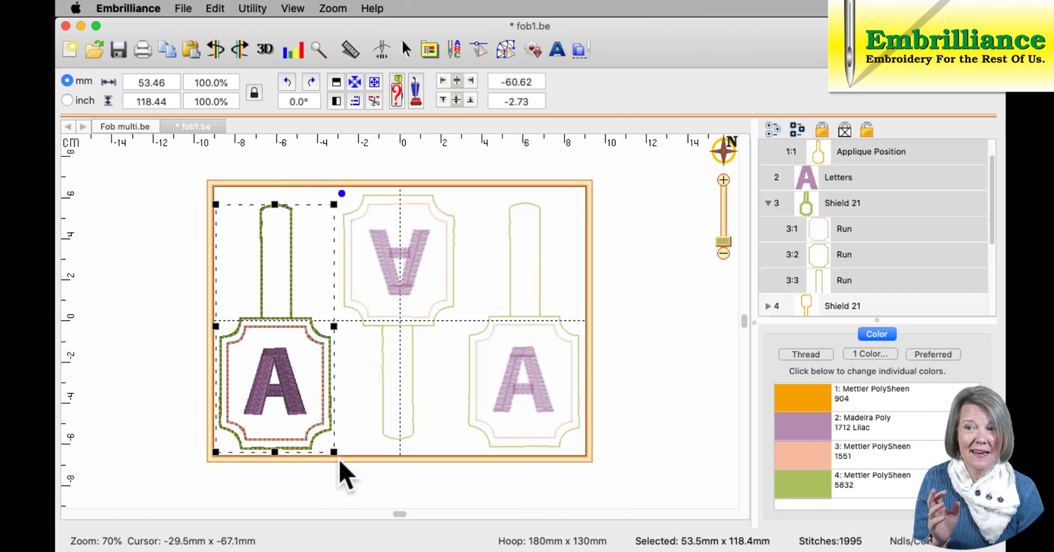
pyautogui.click(215, 9)
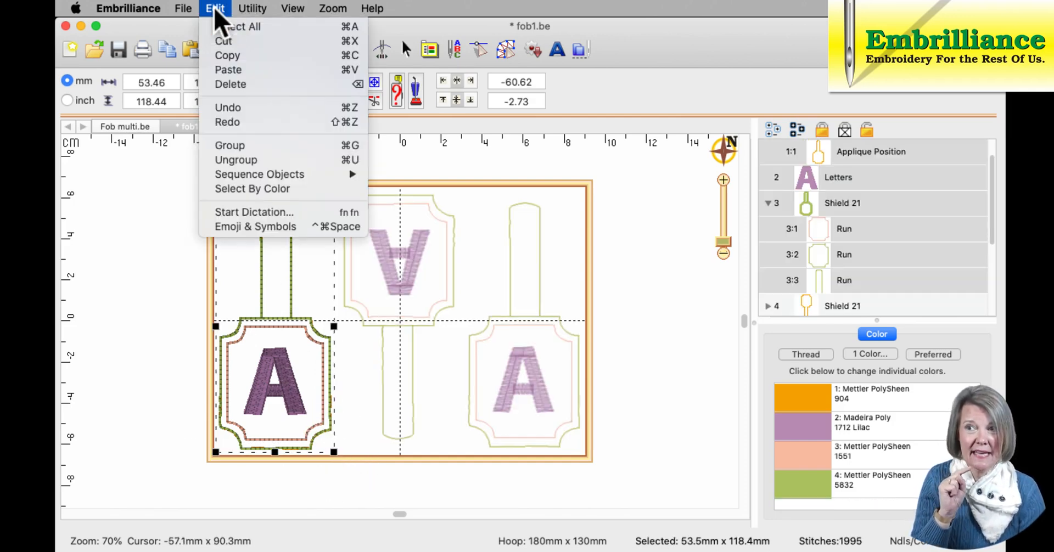
pyautogui.click(226, 147)
pyautogui.click(187, 310)
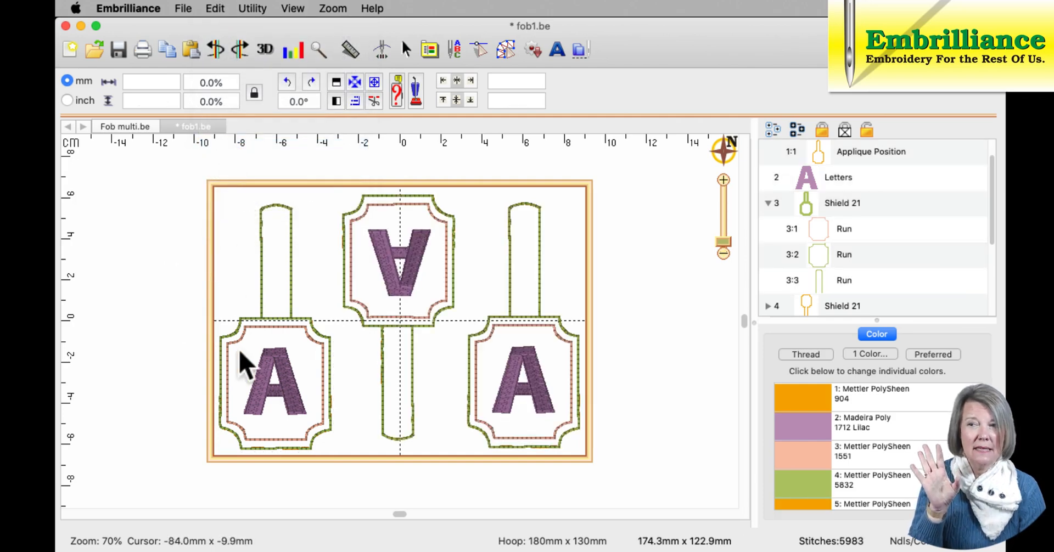
pyautogui.click(287, 388)
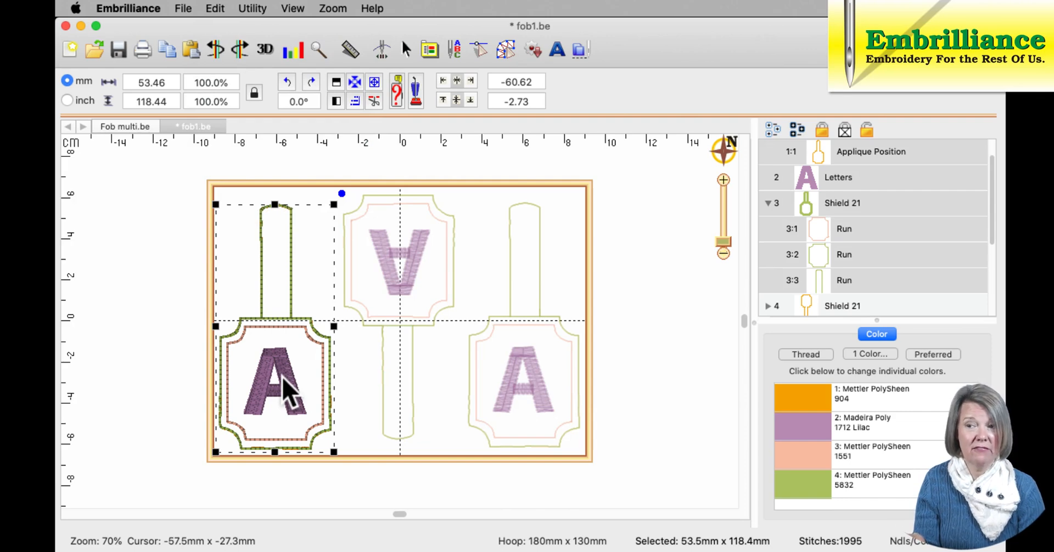
# - Group all objects of the upside-down middle keyfob
pyautogui.moveTo(331, 161); pyautogui.dragTo(469, 472)
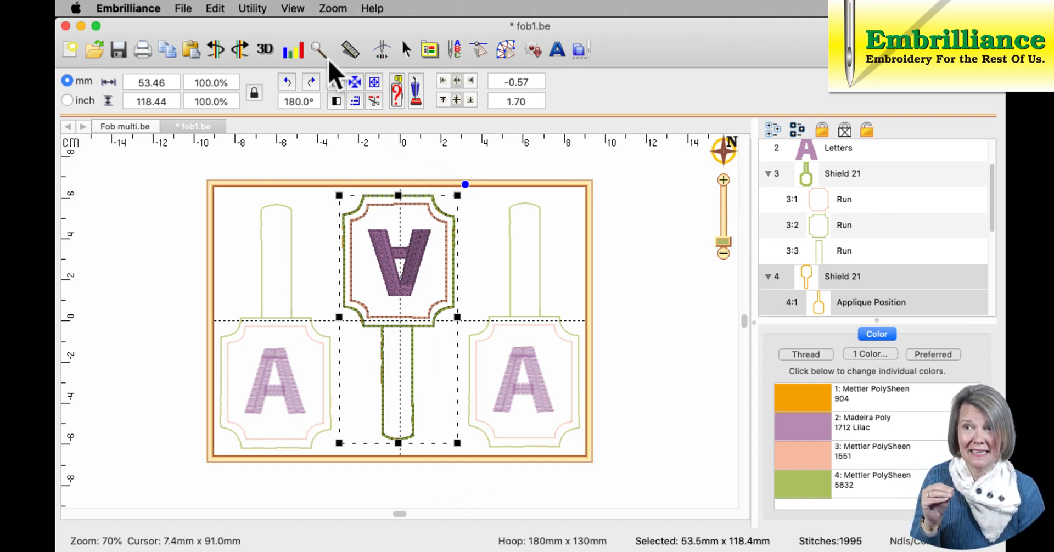
pyautogui.click(215, 9)
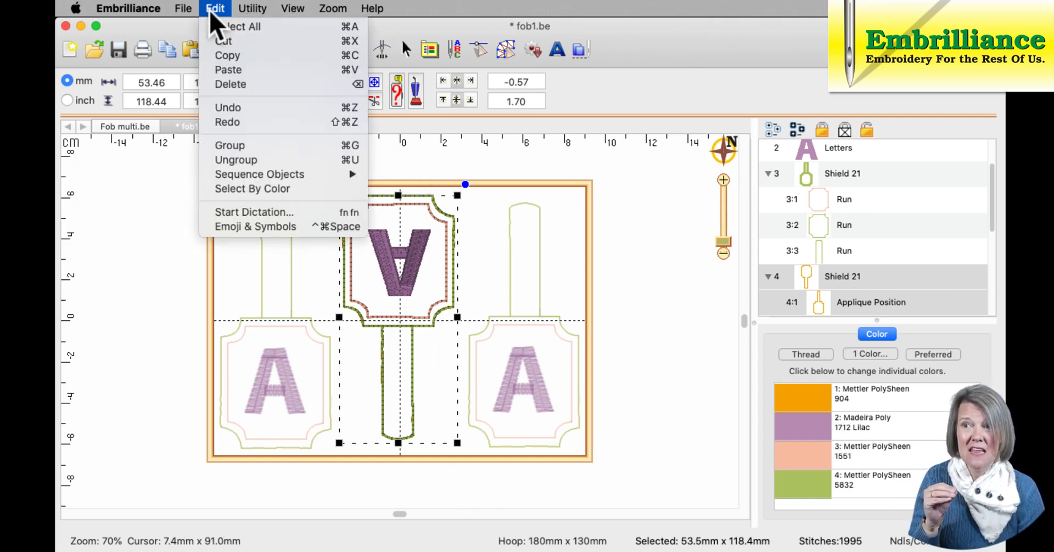
pyautogui.click(239, 146)
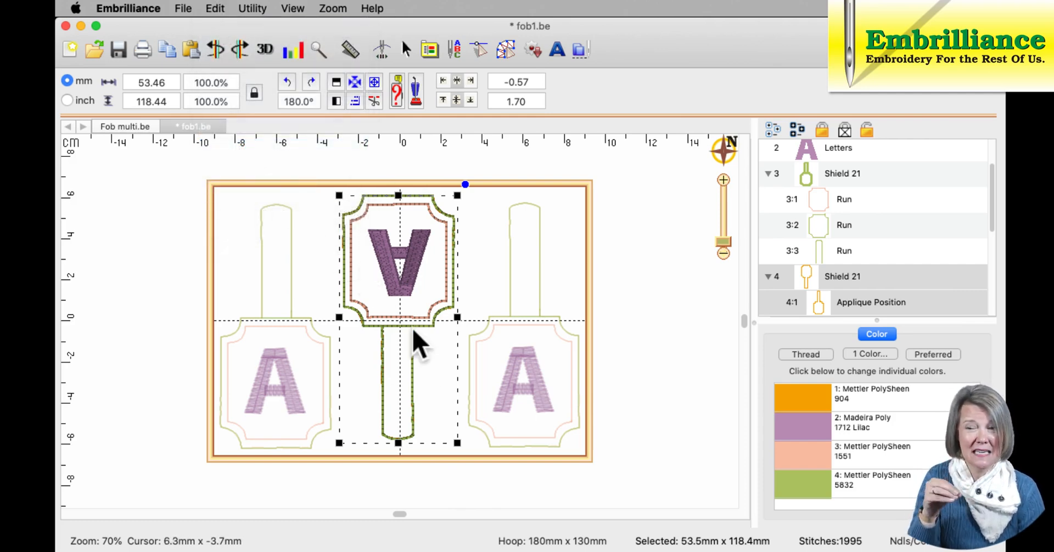
# - Group all objects of the right keyfob, and select each of the three keyfobs in turn to check the grouping
pyautogui.click(599, 179)
pyautogui.moveTo(610, 172); pyautogui.dragTo(446, 486)
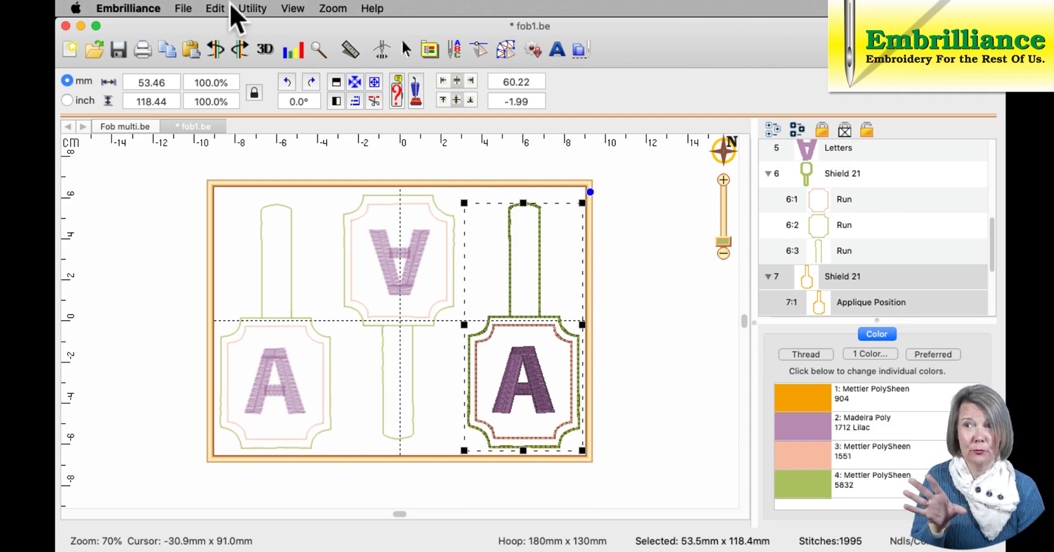
pyautogui.click(214, 8)
pyautogui.click(233, 145)
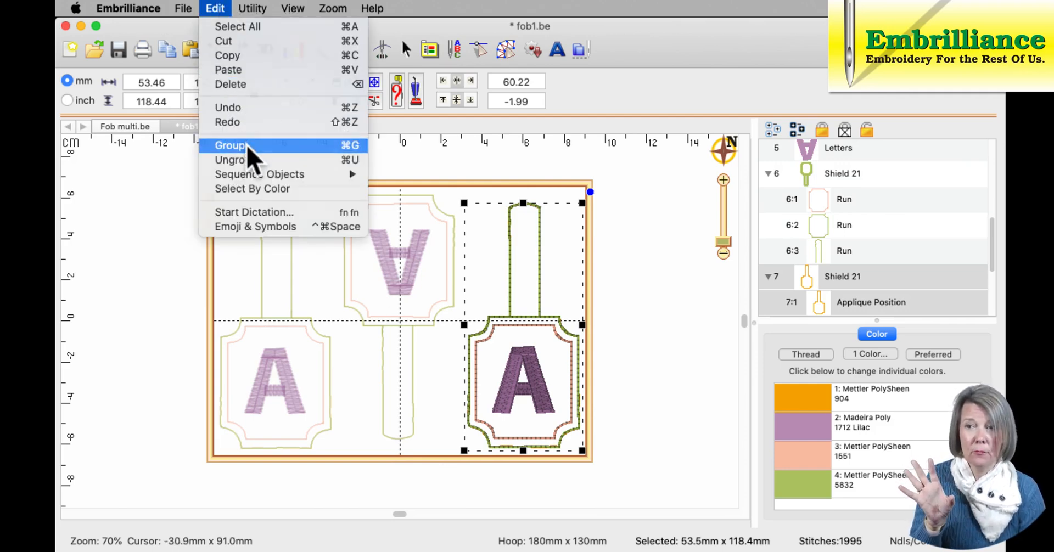
pyautogui.click(605, 336)
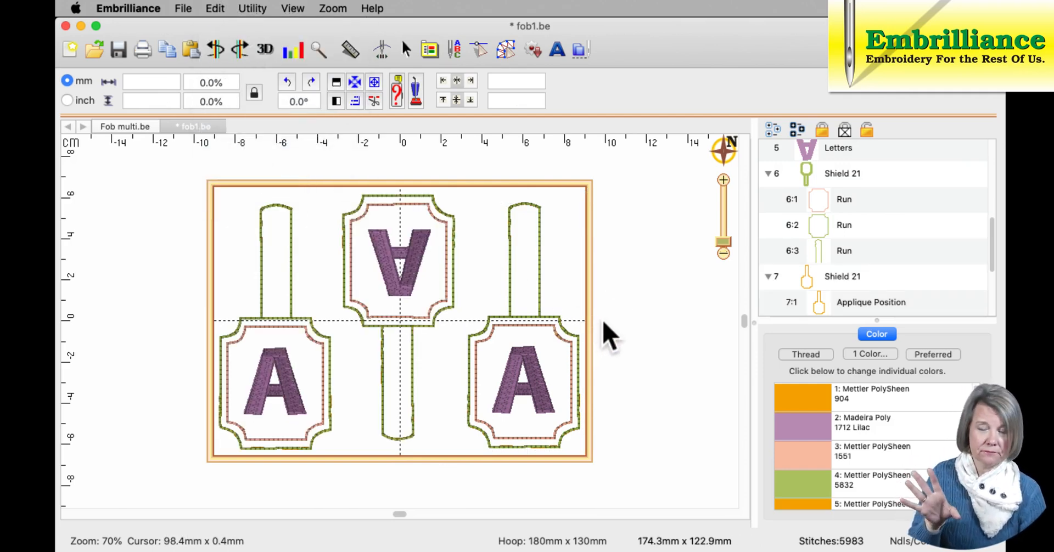
pyautogui.click(305, 422)
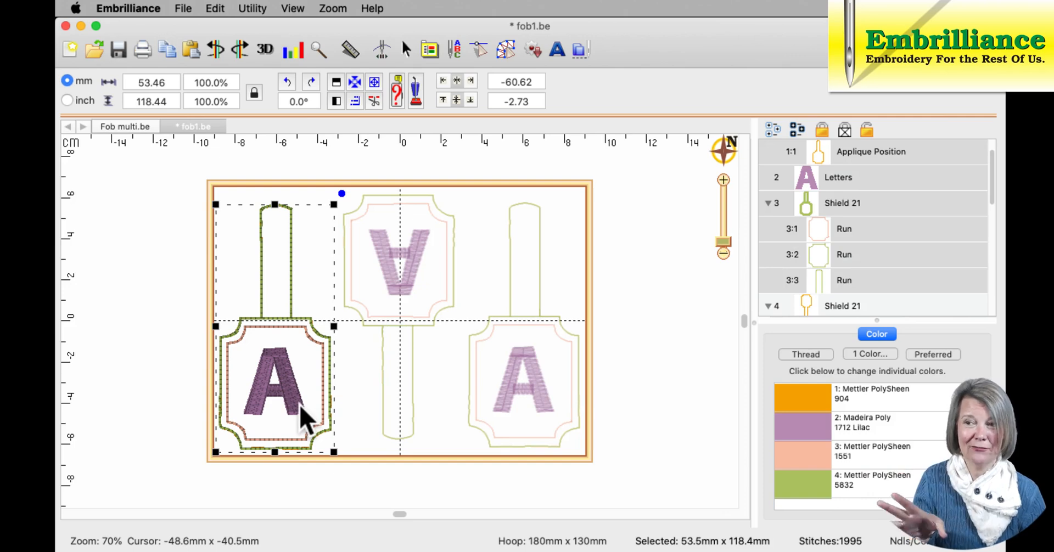
pyautogui.click(434, 333)
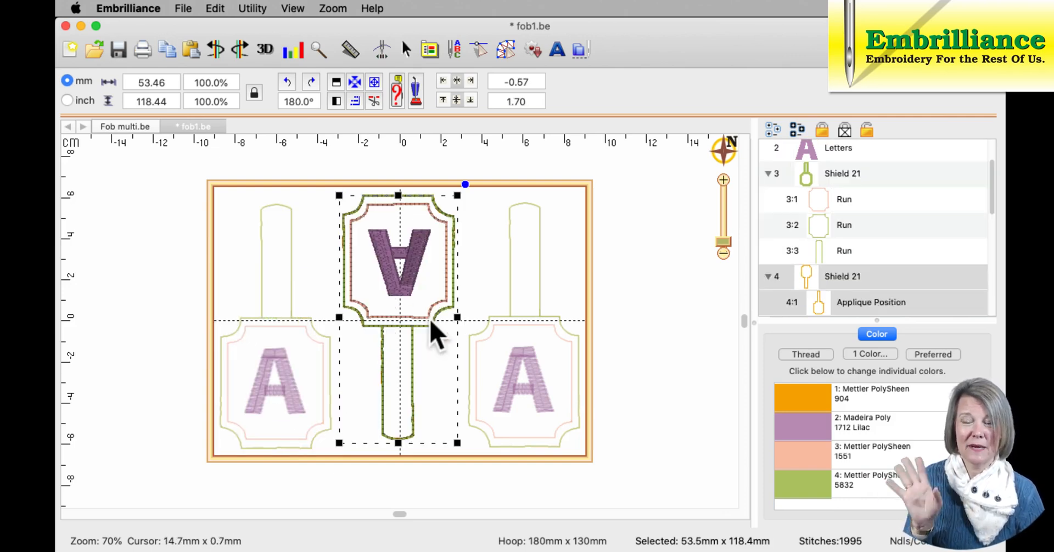
pyautogui.click(479, 404)
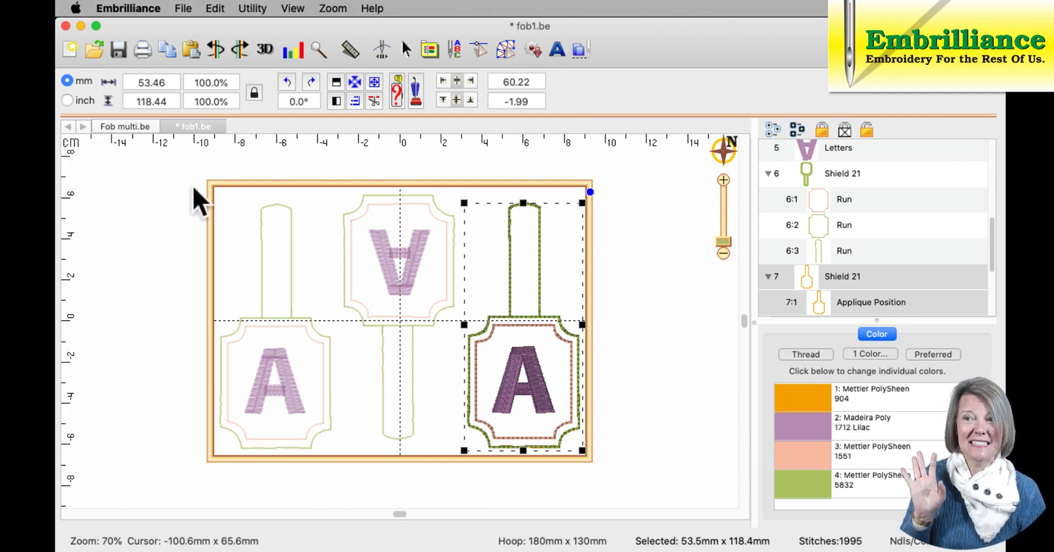
# - Select all three grouped keyfobs and align them with Center-V
pyautogui.click(166, 171)
pyautogui.moveTo(167, 170); pyautogui.dragTo(637, 500)
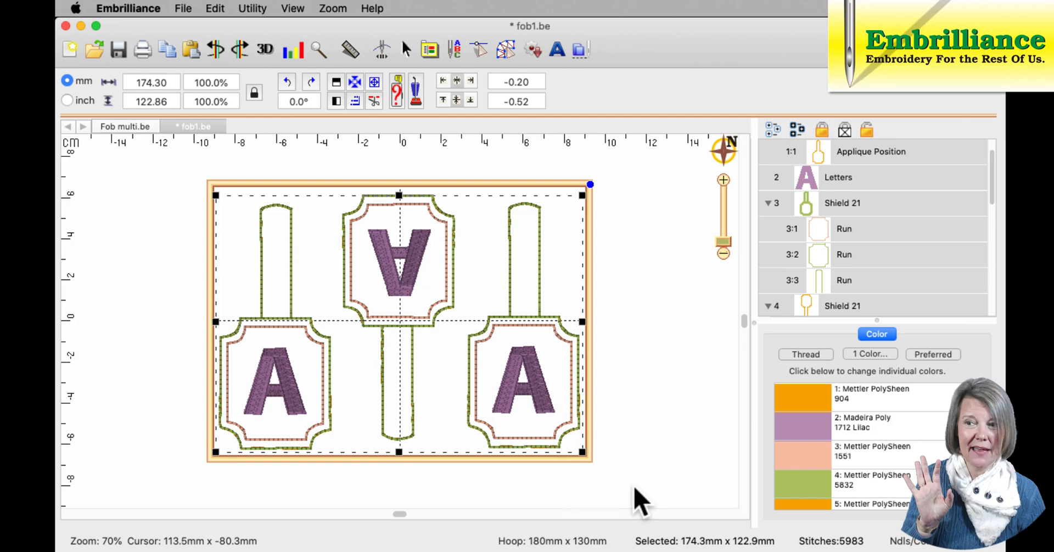
pyautogui.click(355, 102)
pyautogui.moveTo(466, 452); pyautogui.dragTo(837, 196)
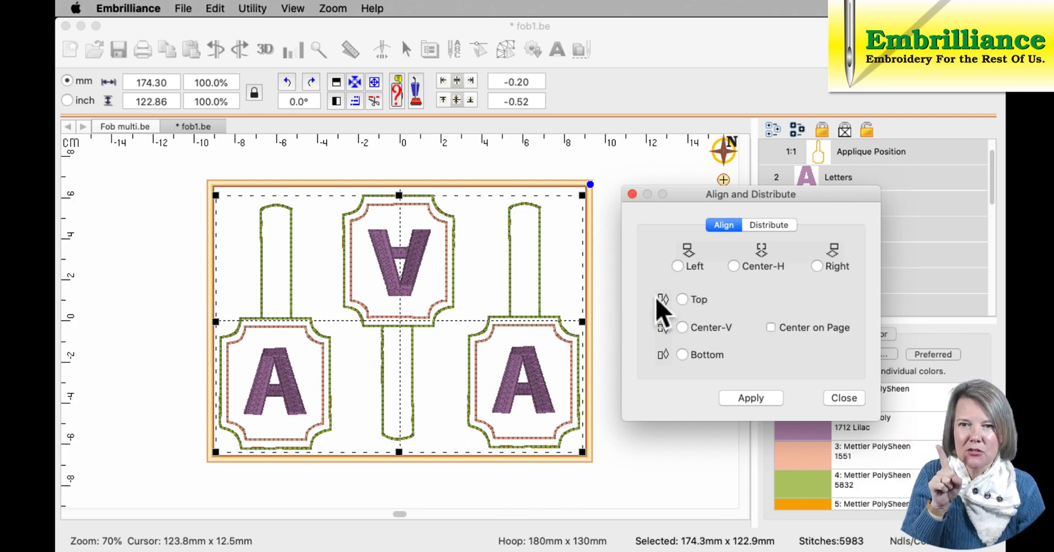
pyautogui.click(682, 328)
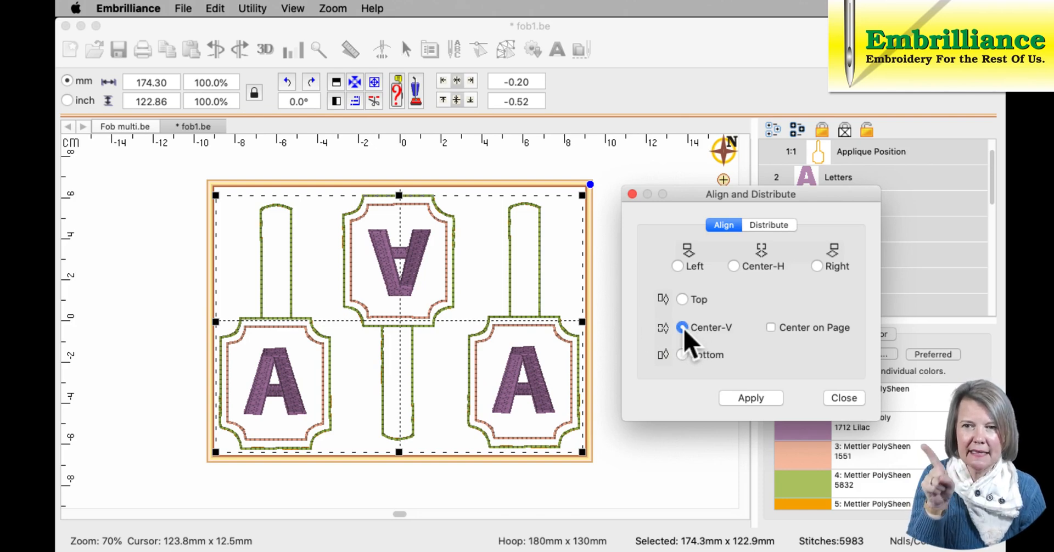
pyautogui.click(763, 405)
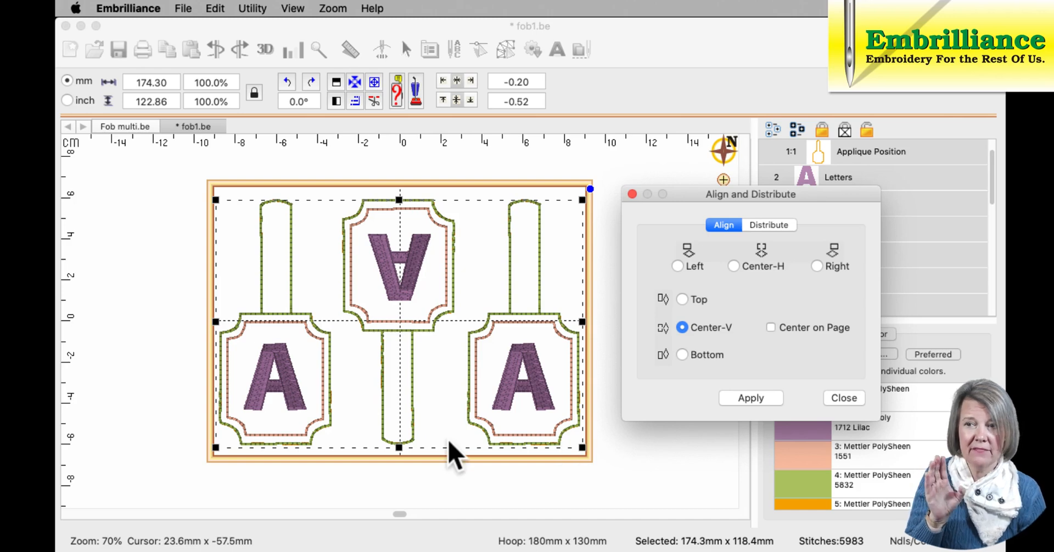
# - Distribute the three keyfobs with equal horizontal spacing across the extent of the selection, and close the Align and Distribute window
pyautogui.click(761, 236)
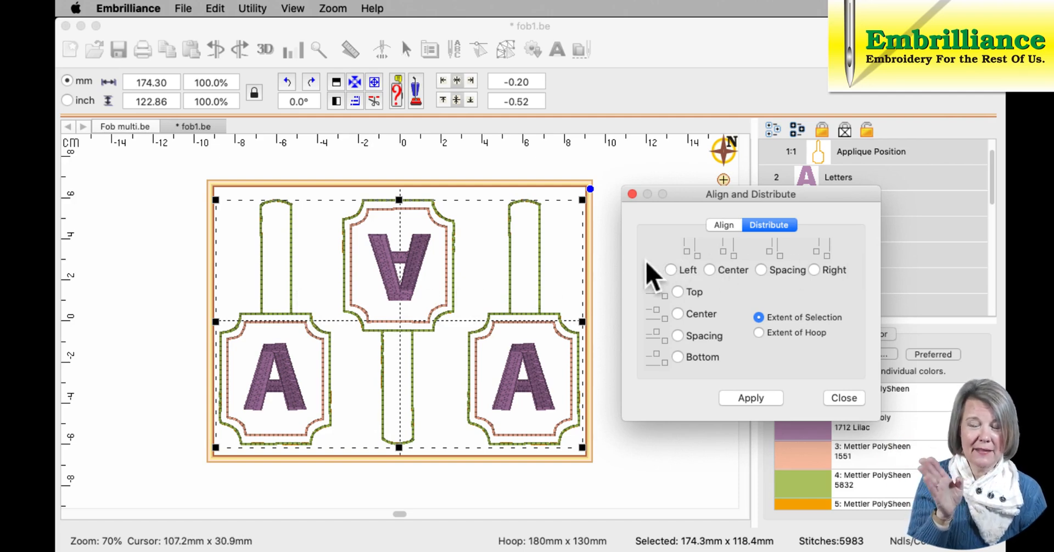
pyautogui.click(761, 271)
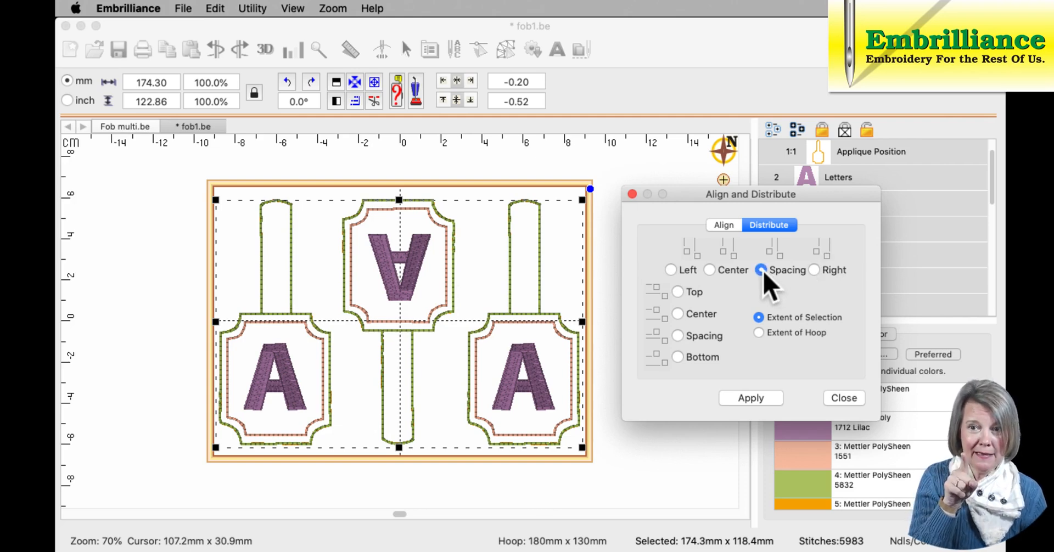
pyautogui.click(763, 401)
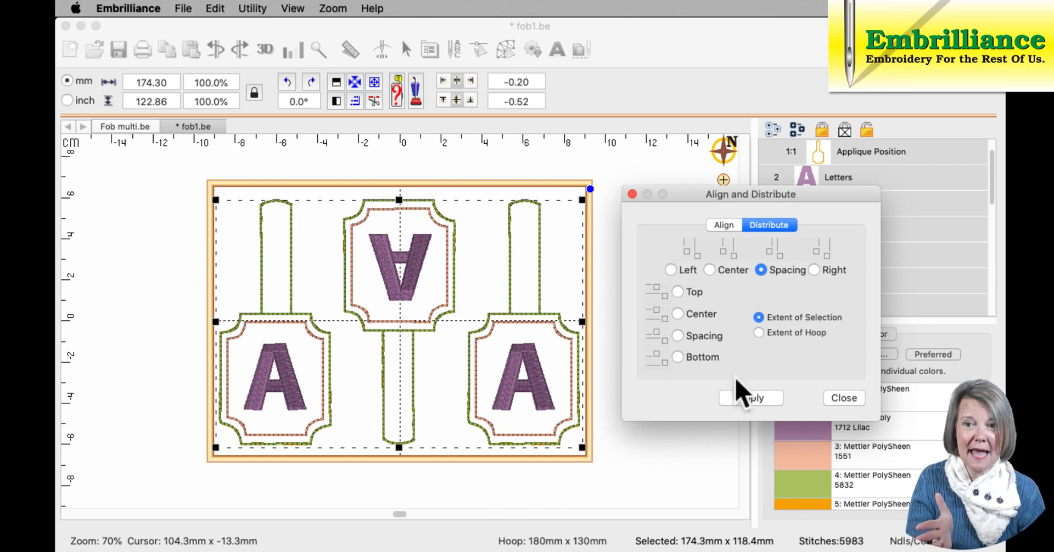
pyautogui.click(840, 399)
pyautogui.click(713, 442)
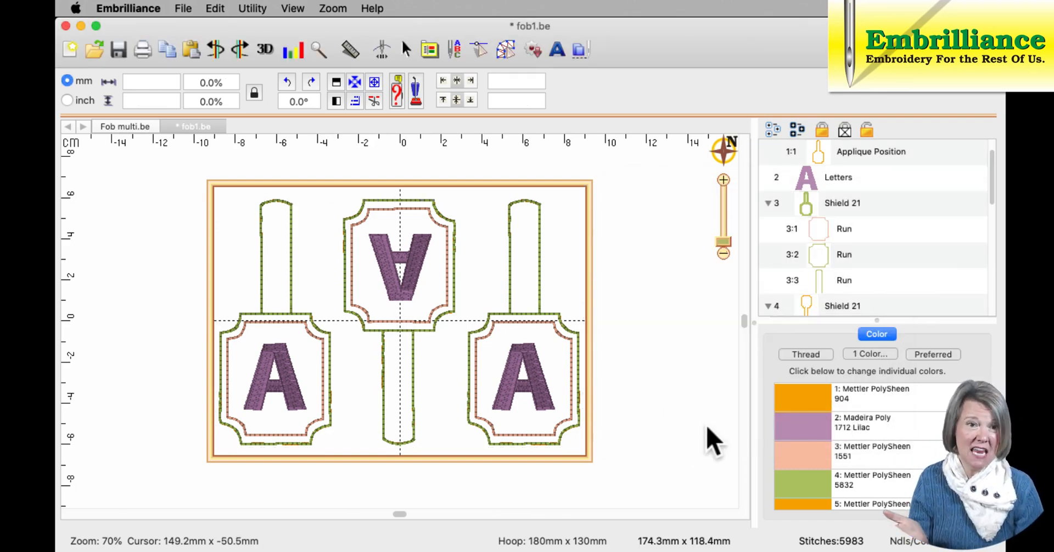
# - Save the stitch and working files under the name Keyfobs in PES format in the Embrilliance Blog folder
pyautogui.click(183, 15)
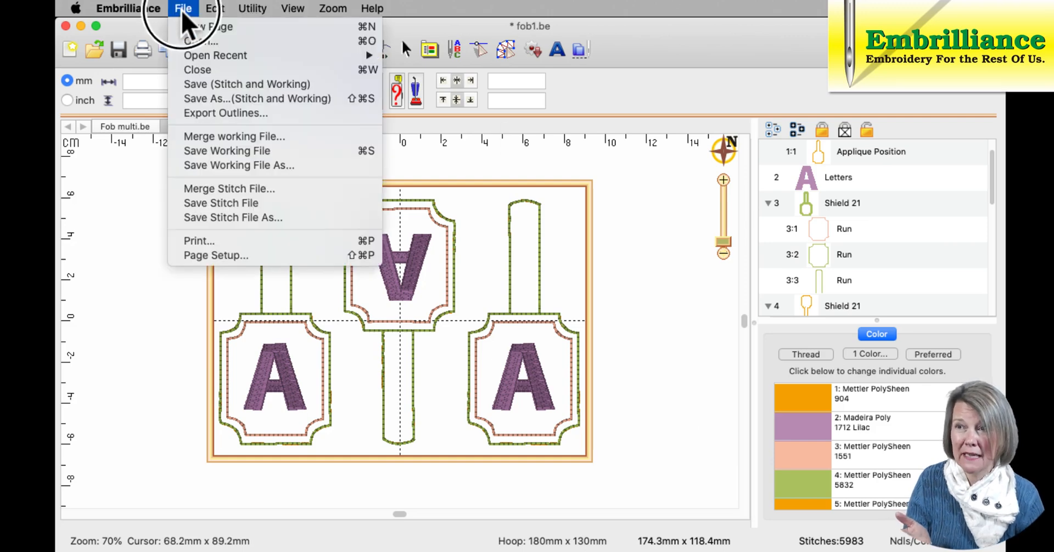
pyautogui.click(202, 102)
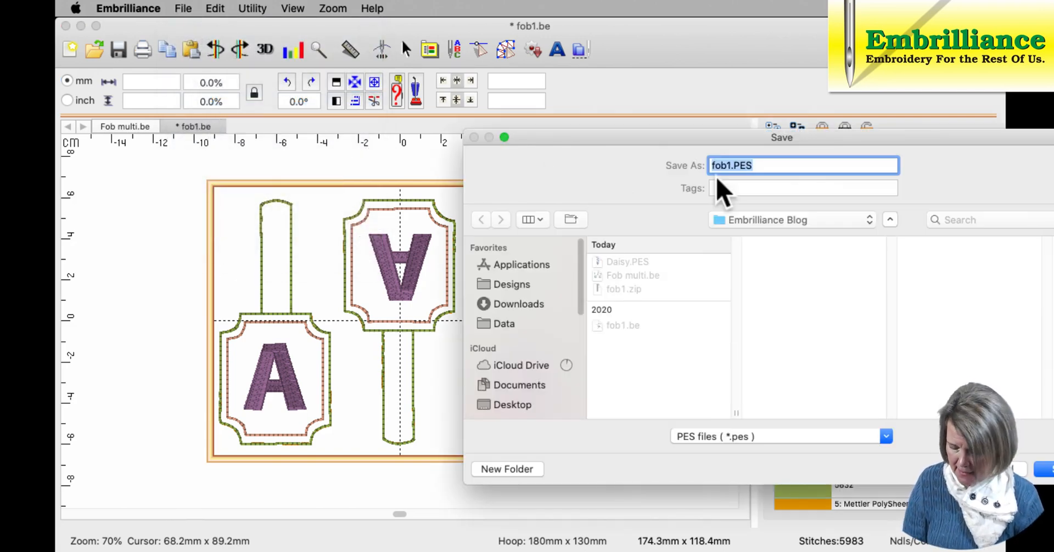
pyautogui.write('Keyfobs')
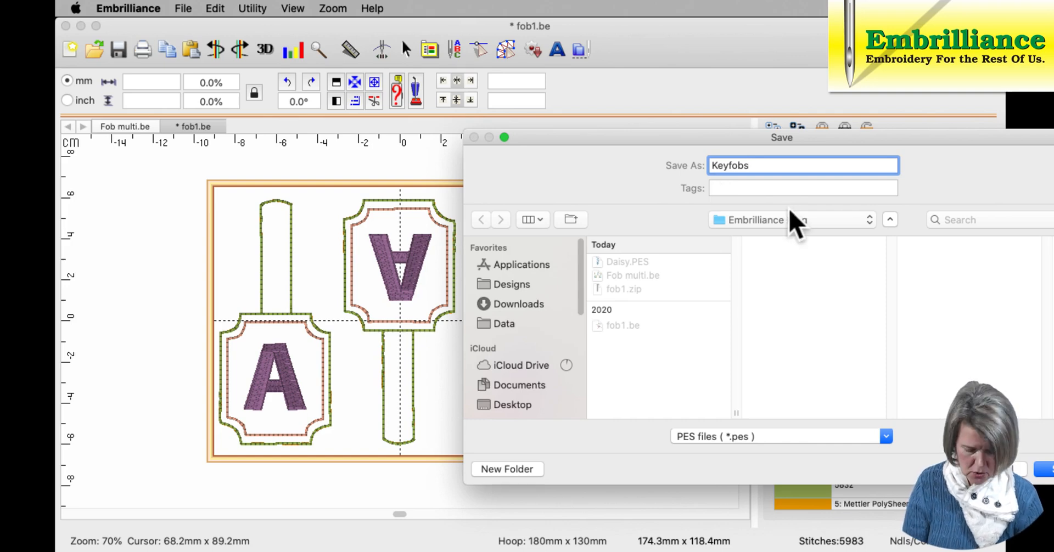
pyautogui.press('Return')
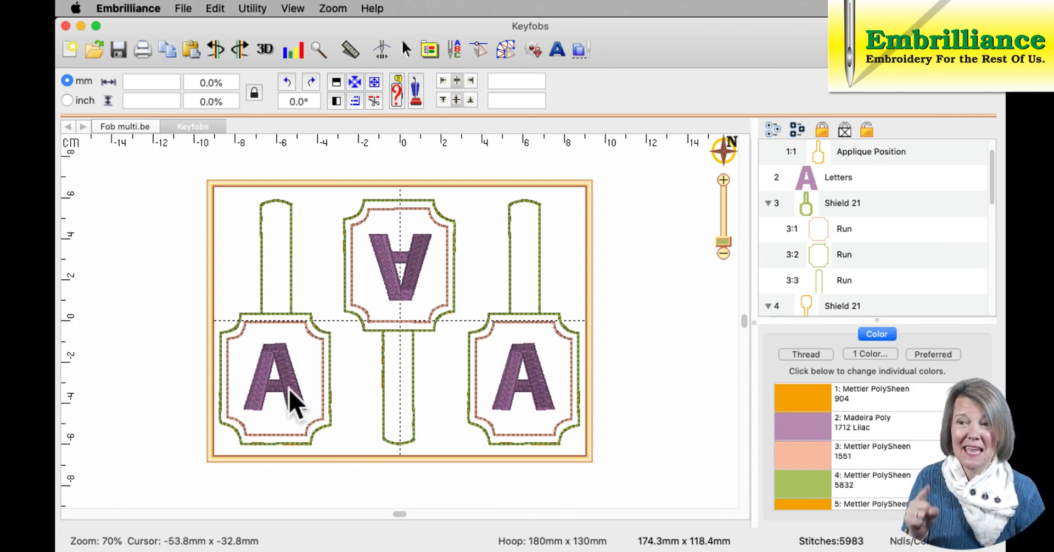
# - Select only the letter object of the left keyfob and change its text to K
pyautogui.click(297, 404)
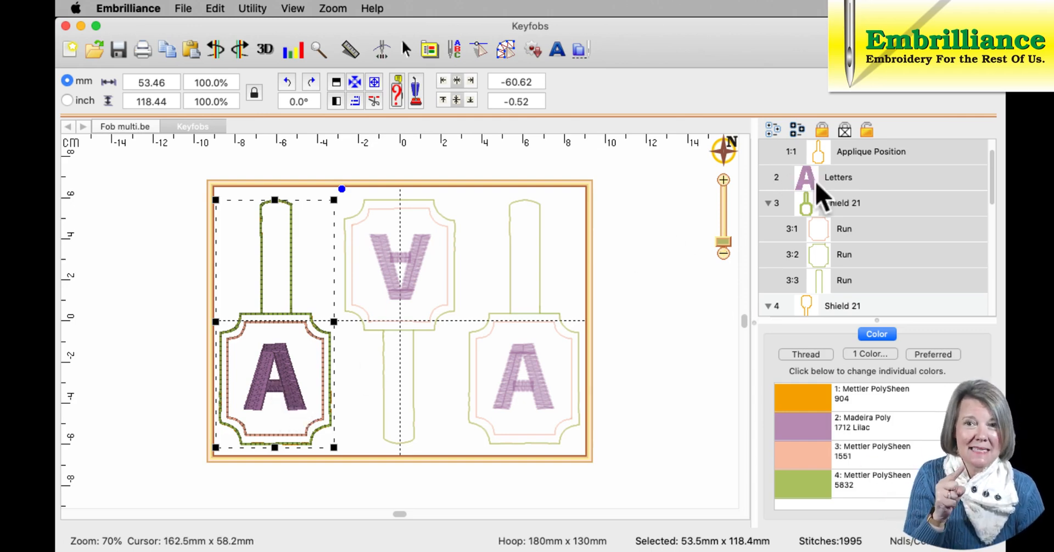
pyautogui.doubleClick(849, 178)
pyautogui.click(768, 189)
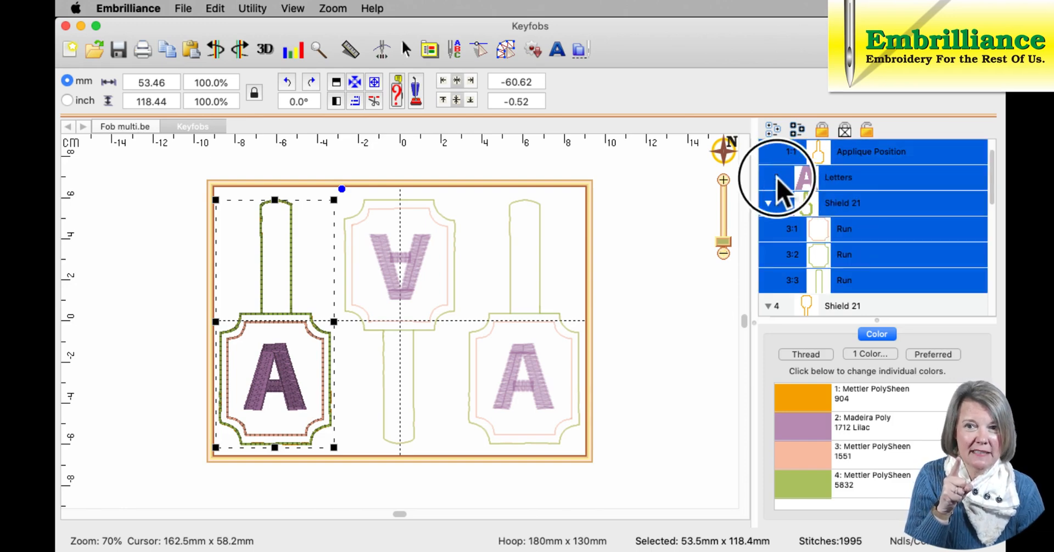
pyautogui.click(782, 179)
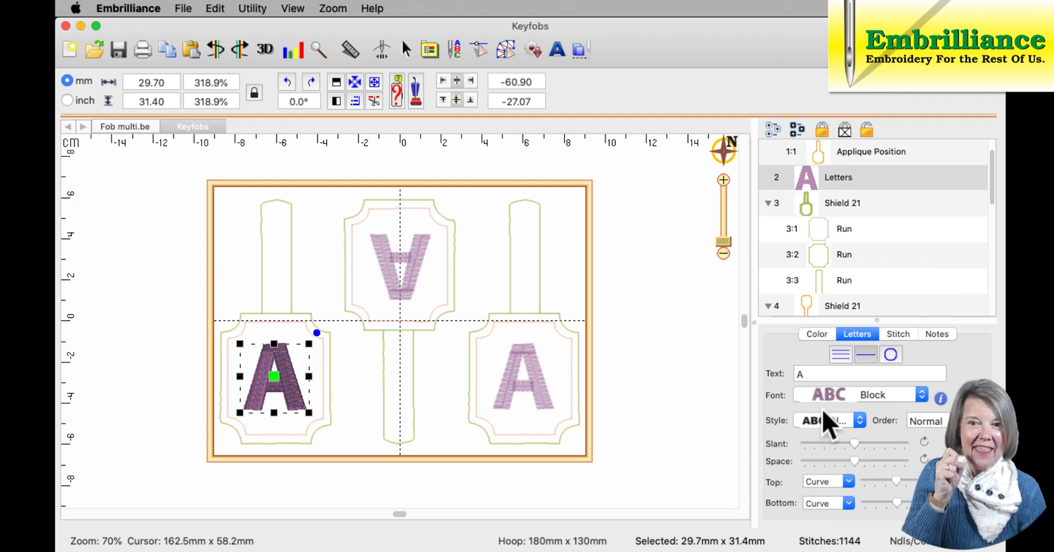
pyautogui.doubleClick(810, 375)
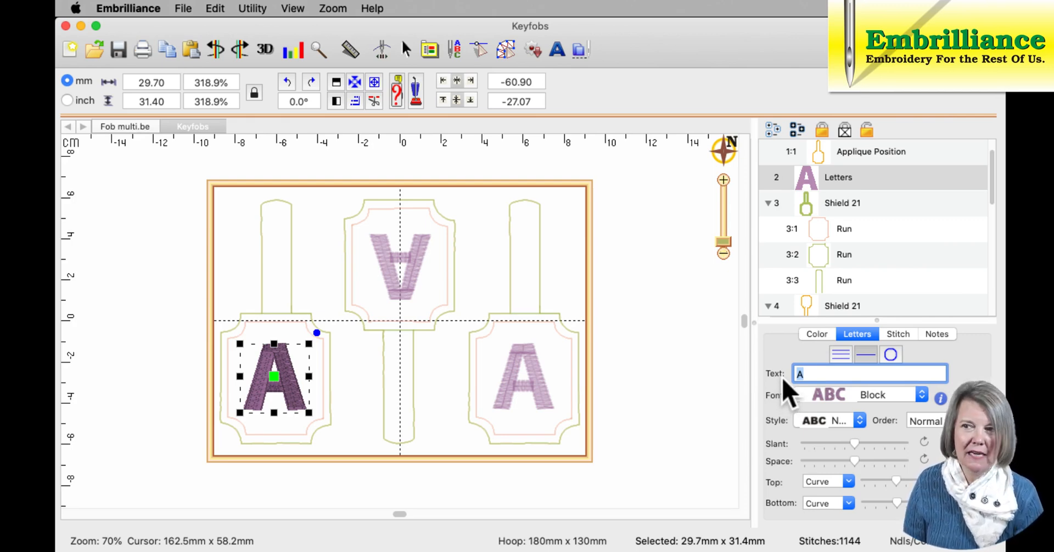
pyautogui.write('K')
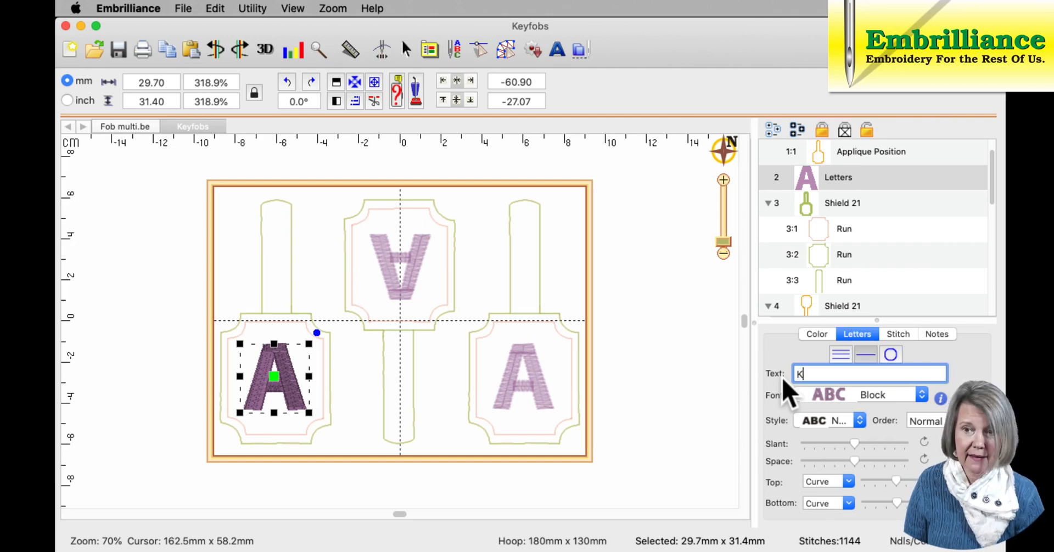
pyautogui.press('Return')
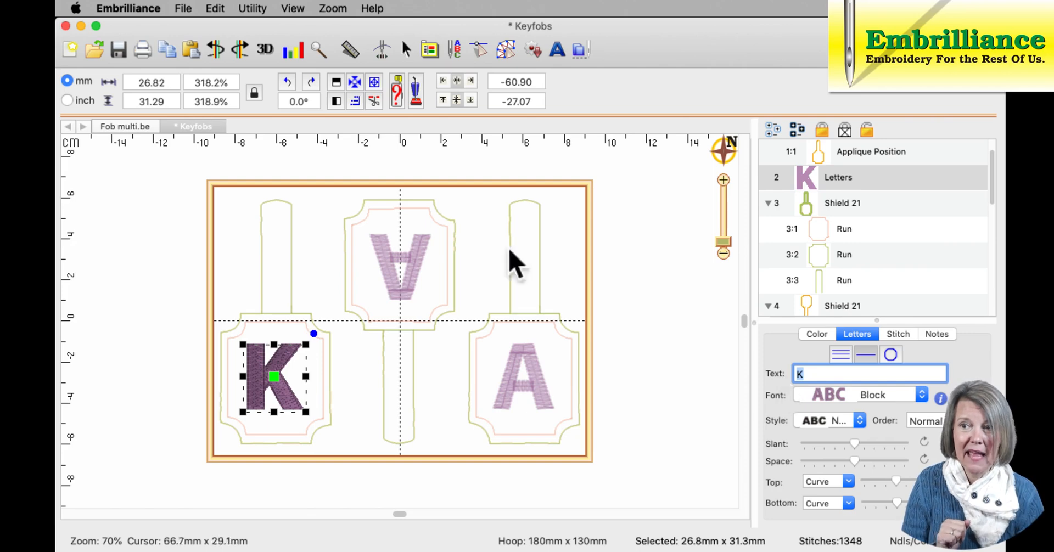
# - Select only the letter object of the upside-down middle keyfob and change its text to R
pyautogui.click(413, 278)
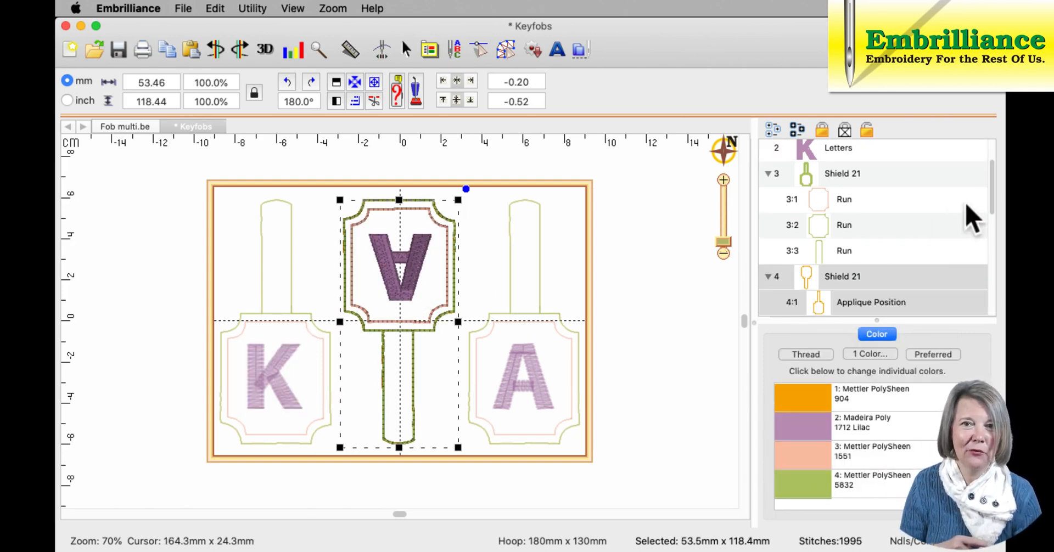
pyautogui.moveTo(993, 199); pyautogui.dragTo(992, 224)
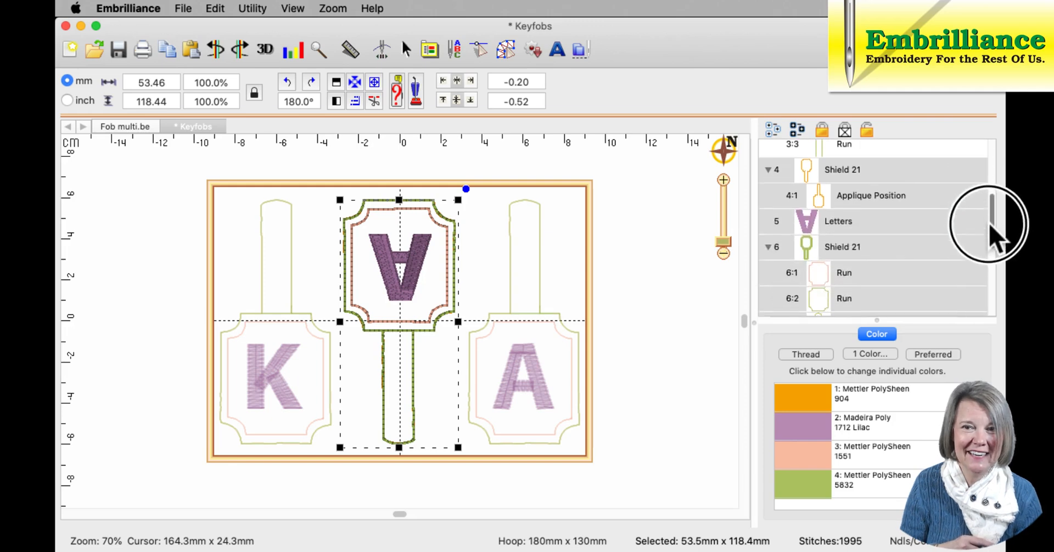
pyautogui.click(785, 220)
pyautogui.click(792, 223)
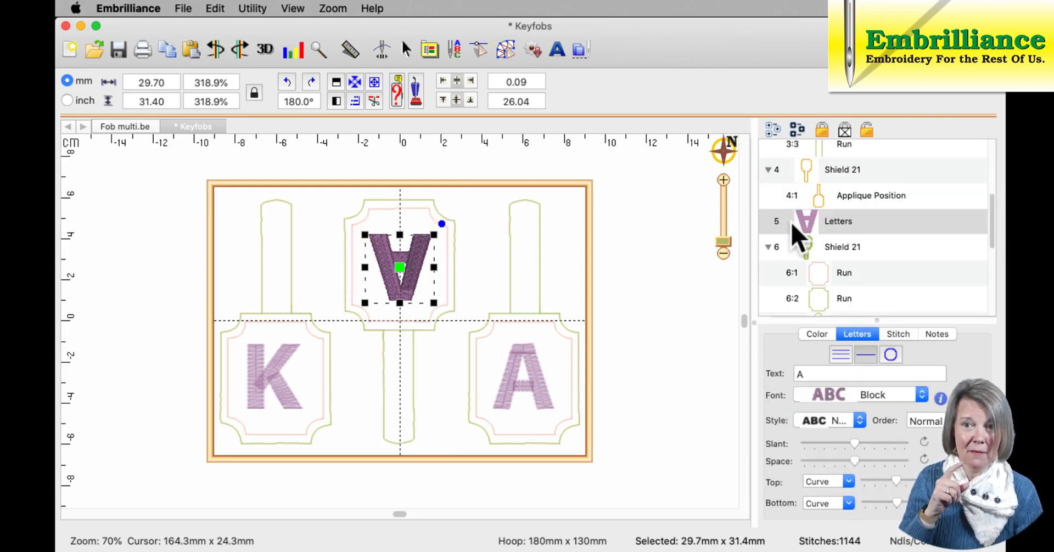
pyautogui.click(806, 374)
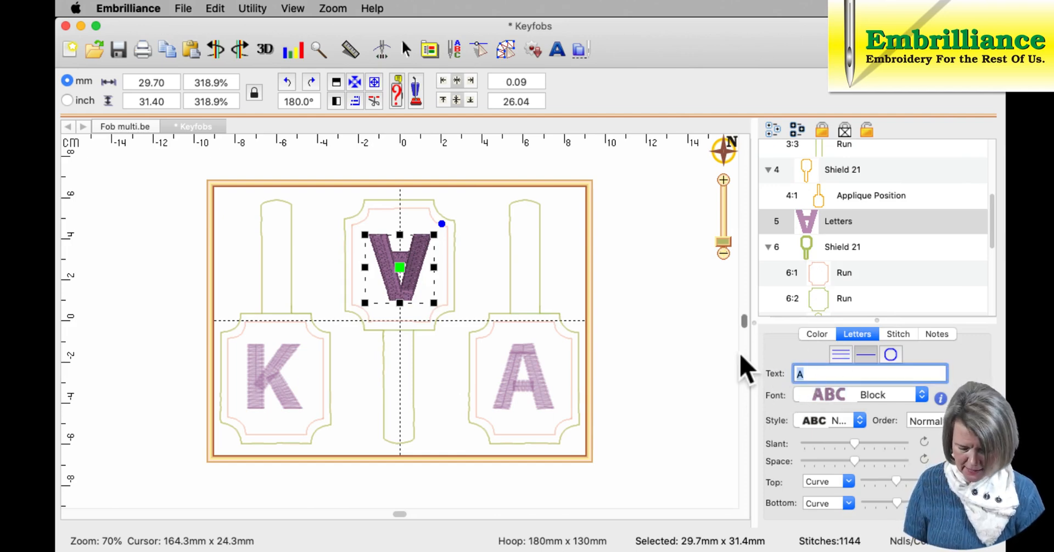
pyautogui.write('R')
pyautogui.press('Return')
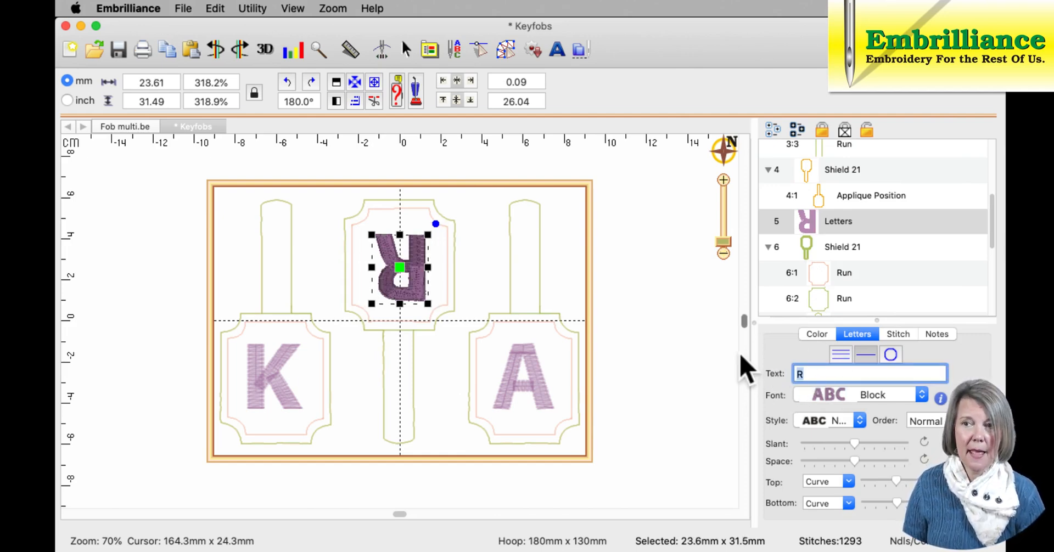
# - Set the R's font to Christmas Curl and enlarge the letter proportionally to about 28 x 38 mm
pyautogui.click(922, 394)
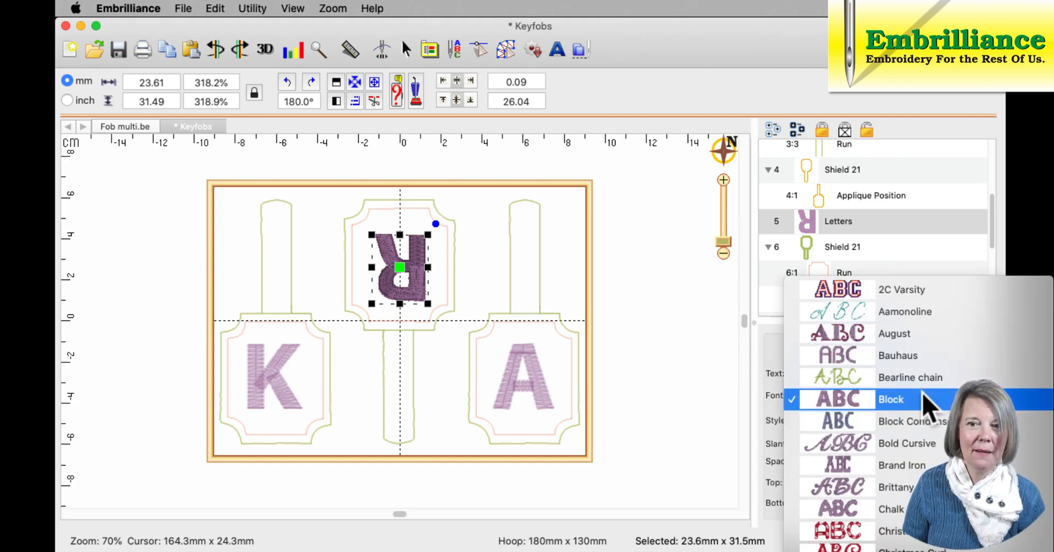
pyautogui.scroll(-5, 924, 407)
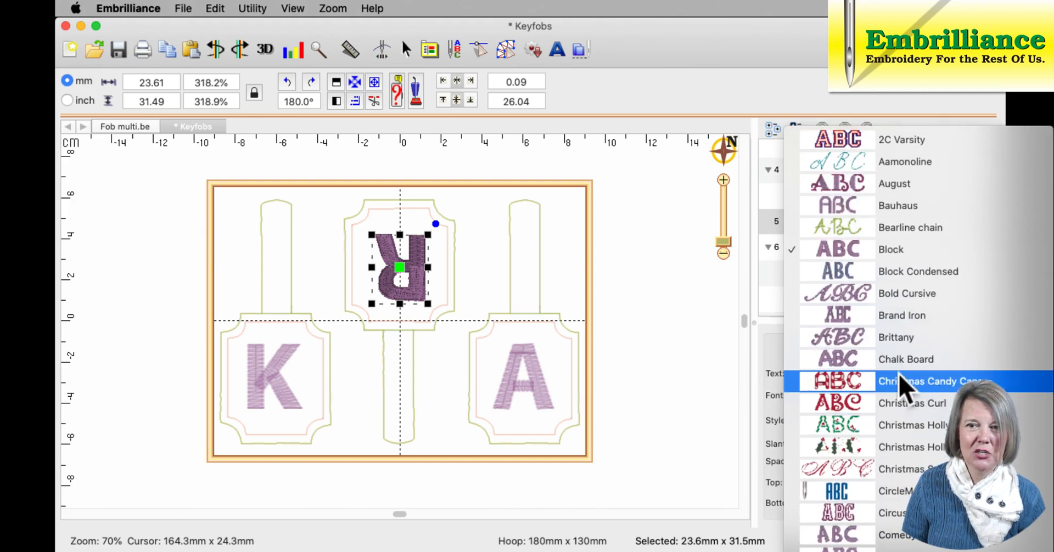
pyautogui.click(869, 416)
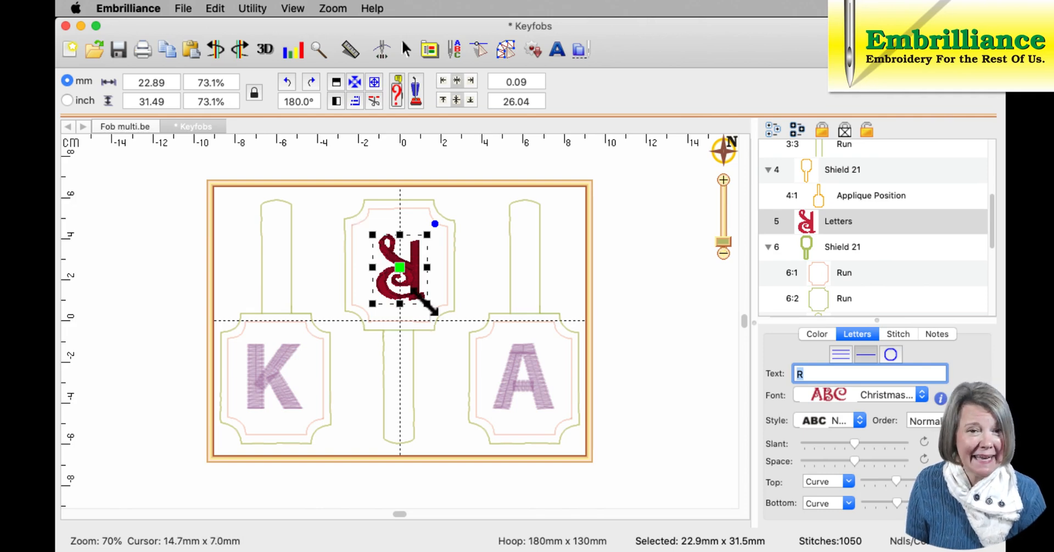
pyautogui.moveTo(431, 308); pyautogui.dragTo(441, 322)
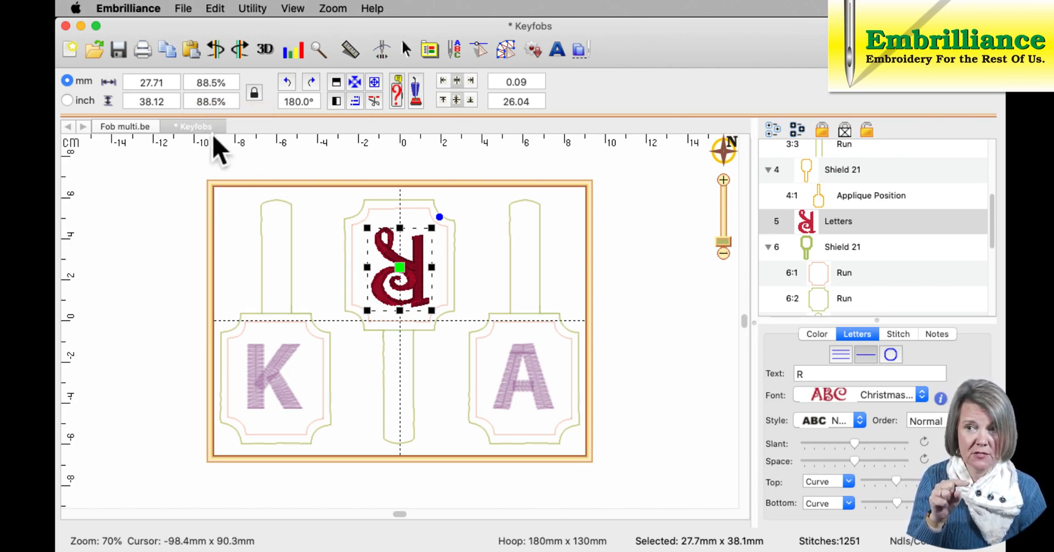
# - Select only the letter object of the right keyfob and change its text to G
pyautogui.click(536, 389)
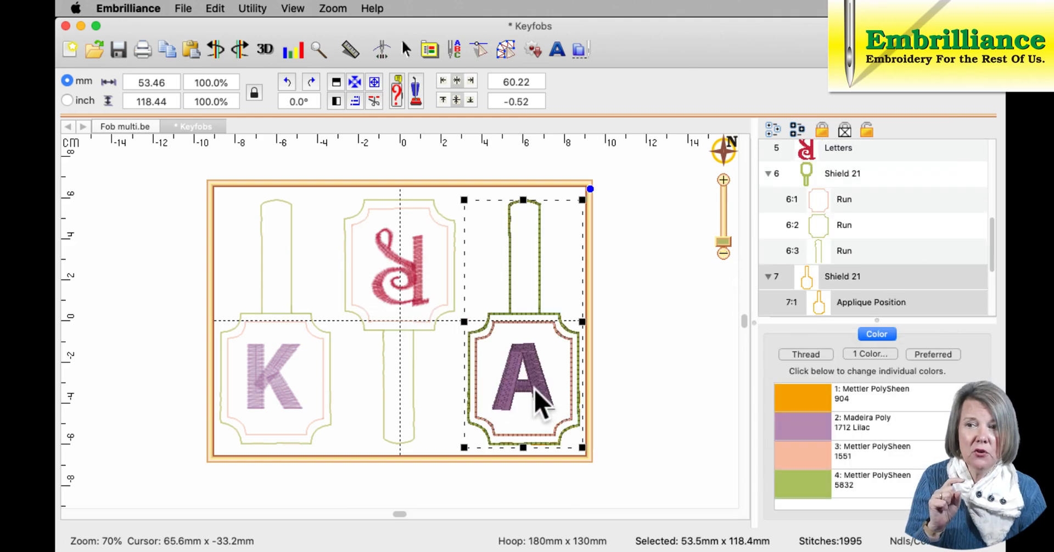
pyautogui.moveTo(993, 247); pyautogui.dragTo(980, 322)
pyautogui.click(784, 206)
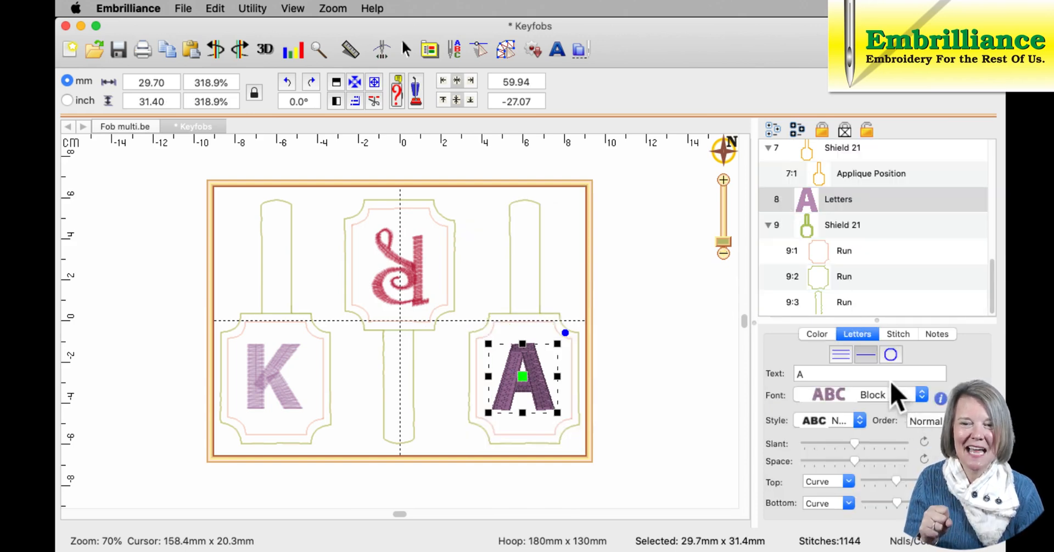
pyautogui.click(756, 378)
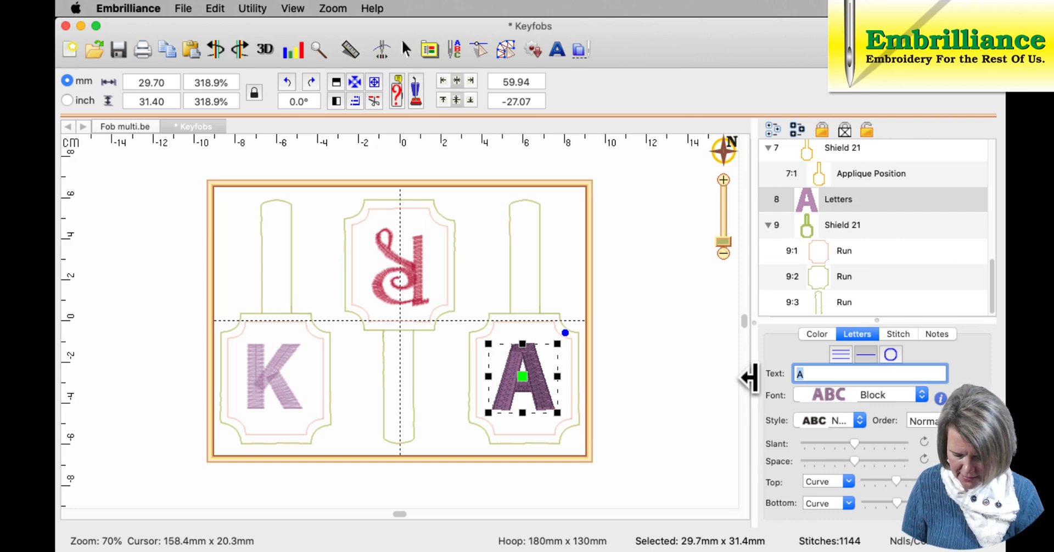
pyautogui.write('G')
pyautogui.press('Return')
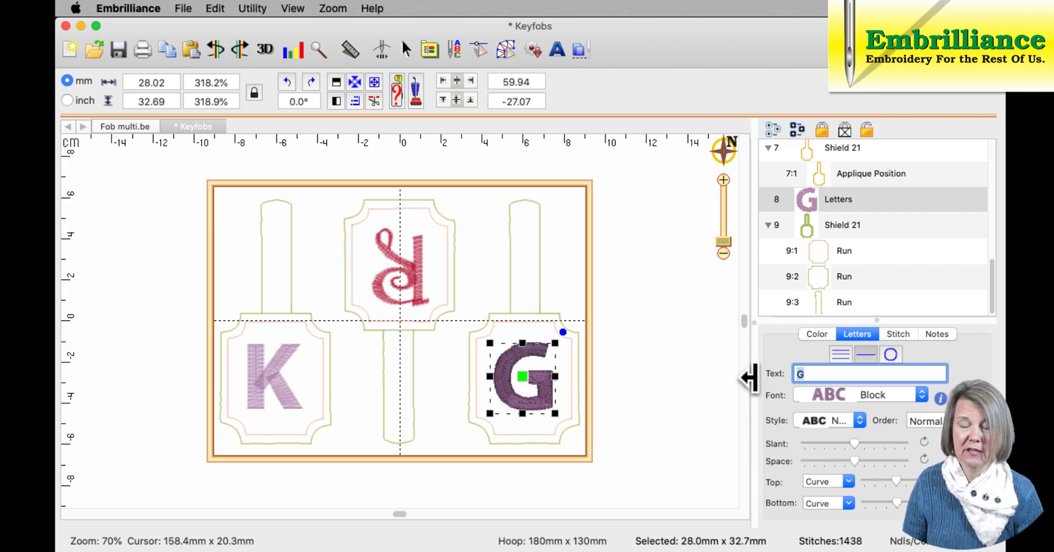
# - Set the G's font to JD 425 2.0inch, enlarge the letter proportionally to about 34 x 37 mm, and deselect it
pyautogui.click(845, 397)
pyautogui.scroll(-5, 845, 403)
pyautogui.scroll(-4, 846, 409)
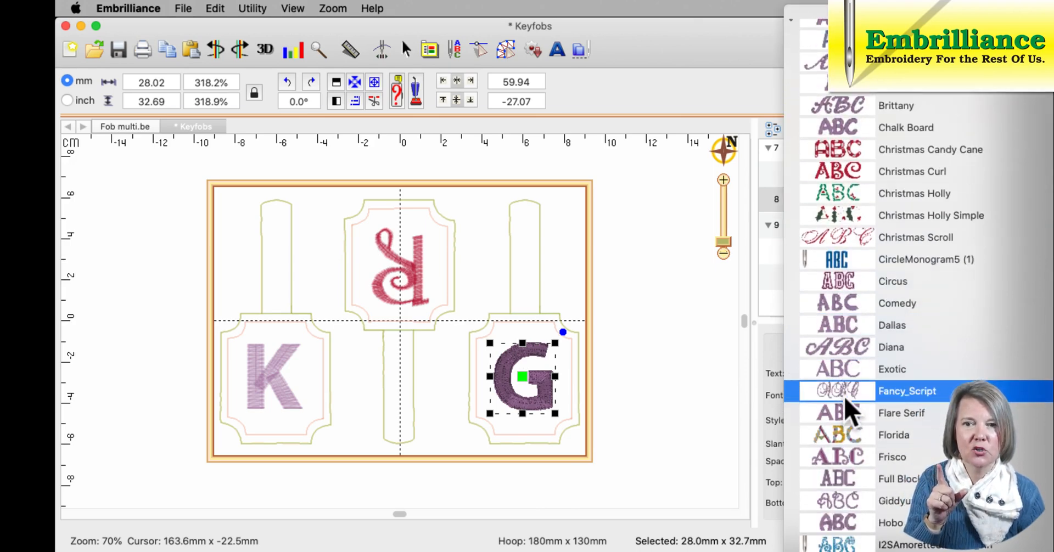
pyautogui.scroll(-15, 849, 407)
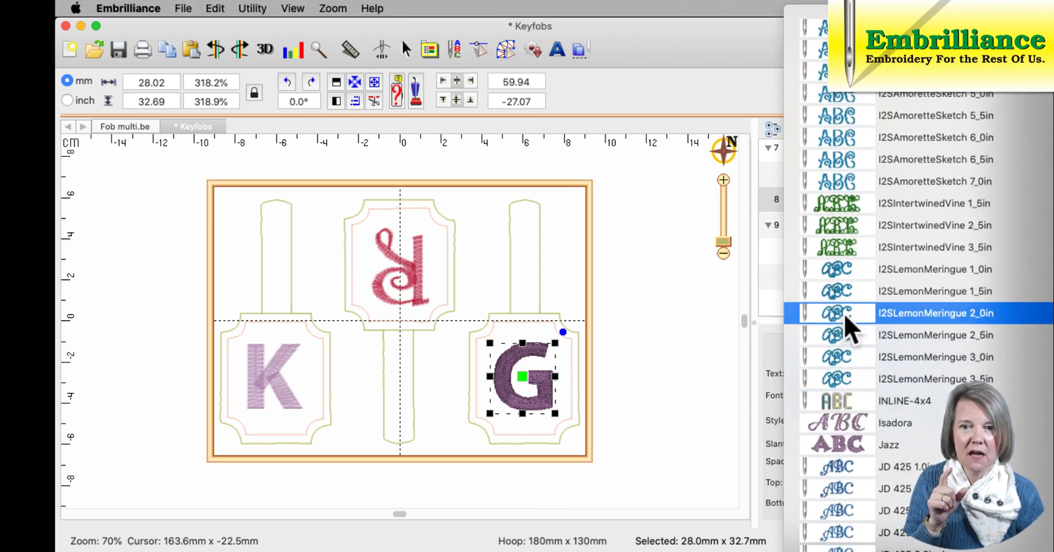
pyautogui.scroll(-9, 852, 328)
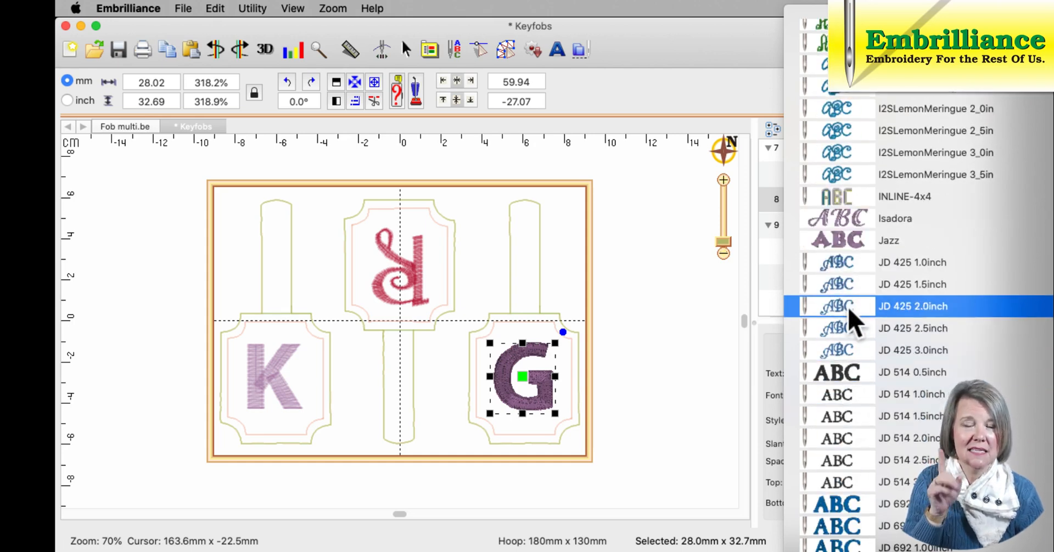
pyautogui.click(850, 311)
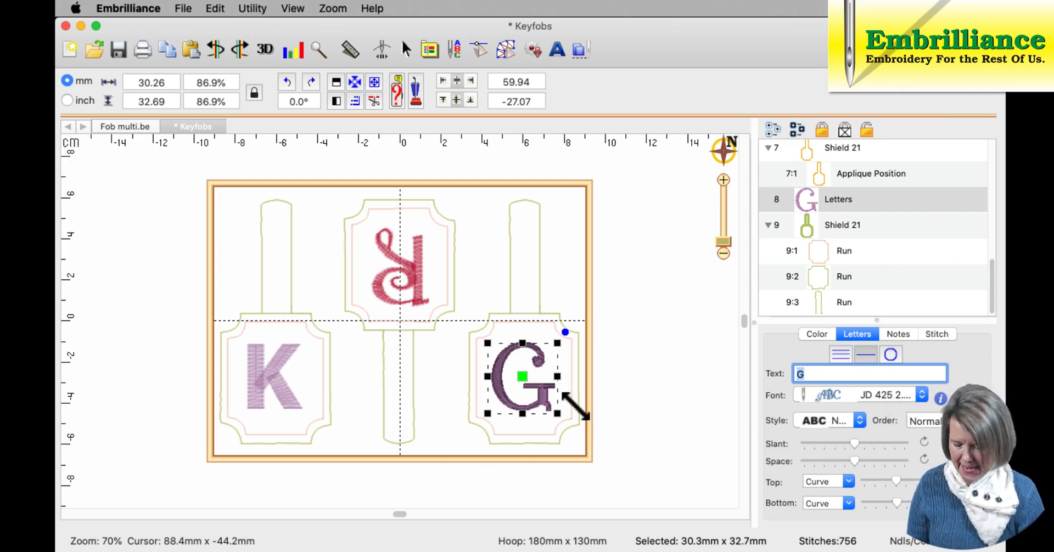
pyautogui.moveTo(554, 407); pyautogui.dragTo(560, 415)
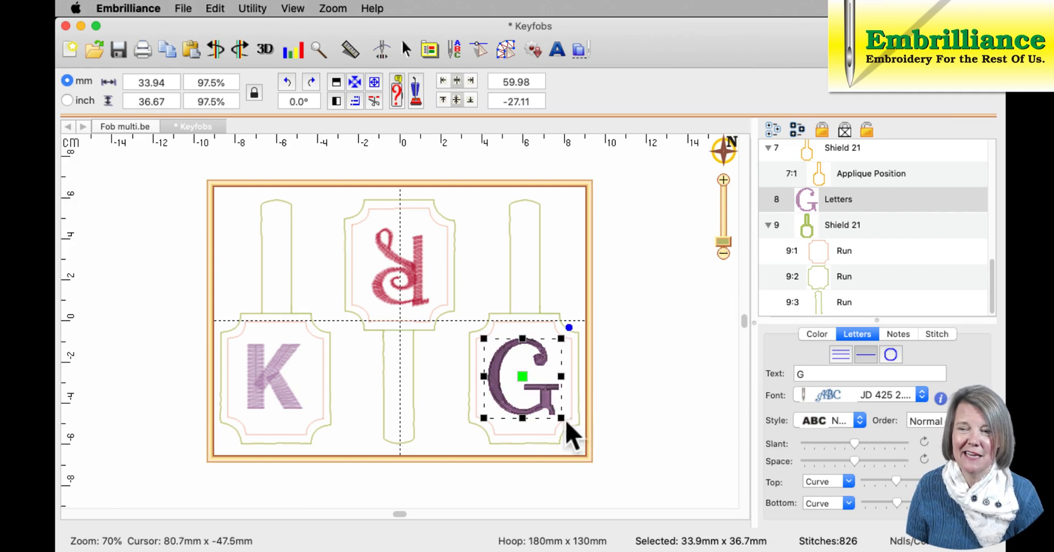
pyautogui.click(637, 293)
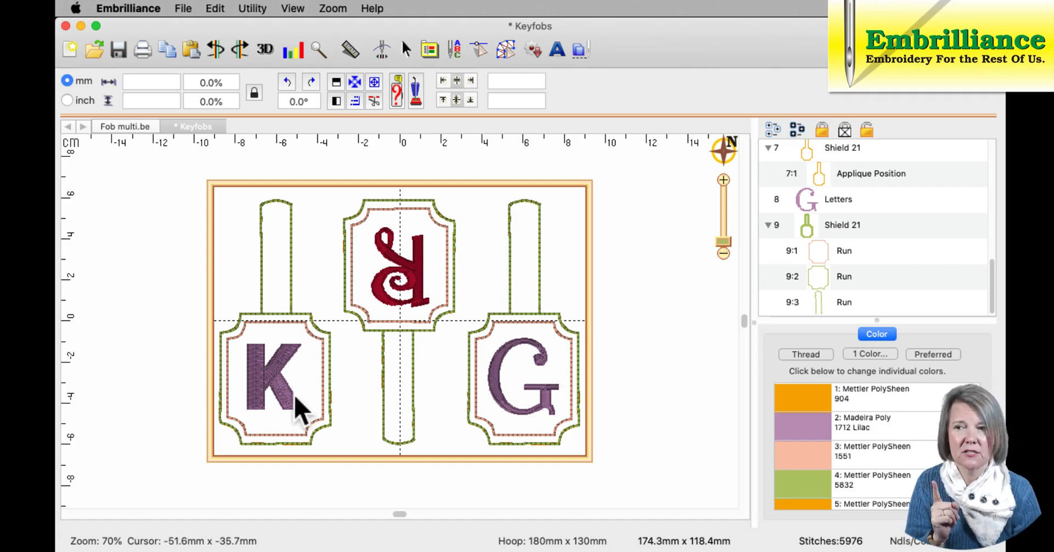
# - Change the thread color of the left keyfob's K to Madeira Poly 1977 Peacock Blue
pyautogui.moveTo(991, 262); pyautogui.dragTo(986, 154)
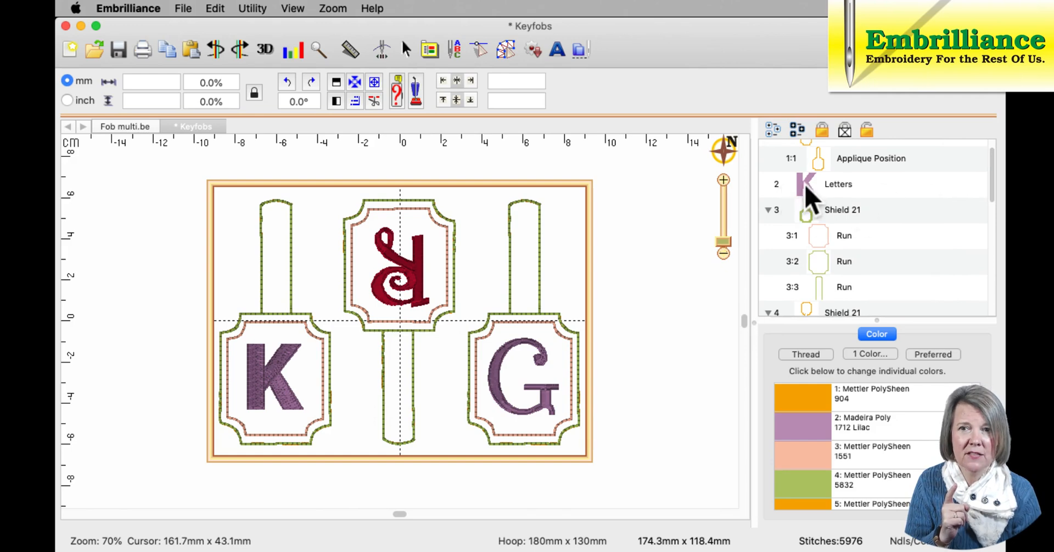
pyautogui.click(806, 187)
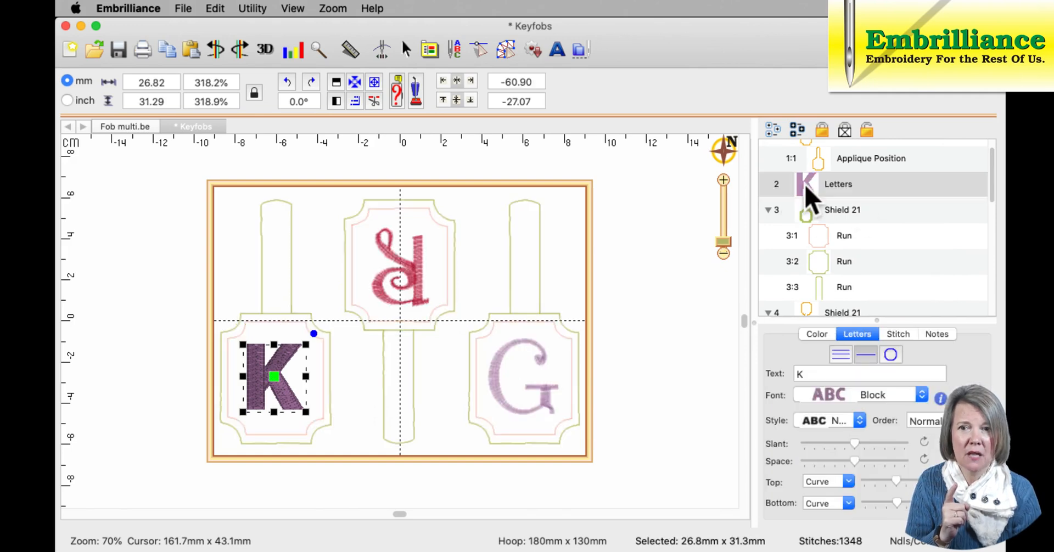
pyautogui.click(819, 337)
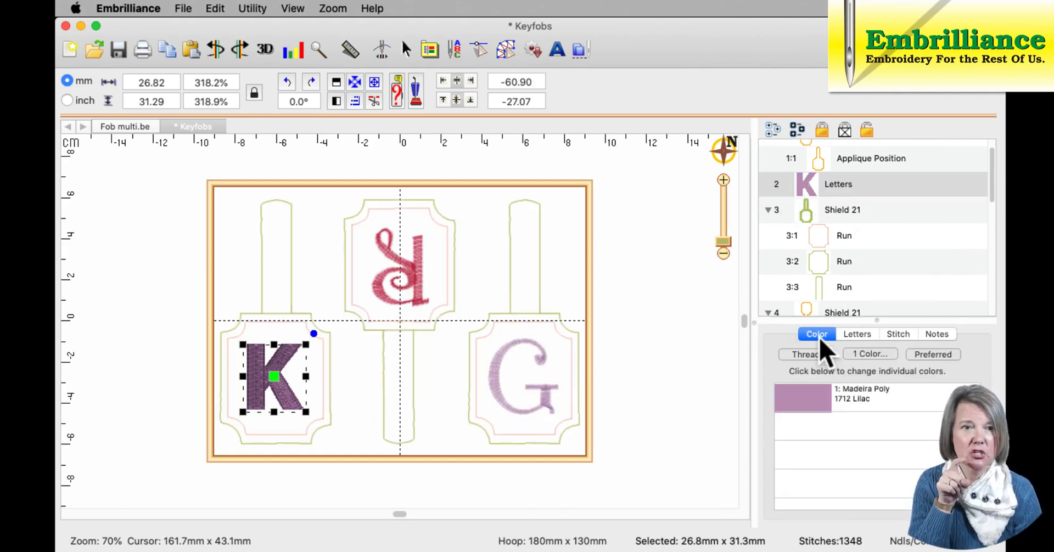
pyautogui.click(819, 420)
pyautogui.moveTo(753, 442); pyautogui.dragTo(717, 125)
pyautogui.moveTo(708, 448); pyautogui.dragTo(706, 402)
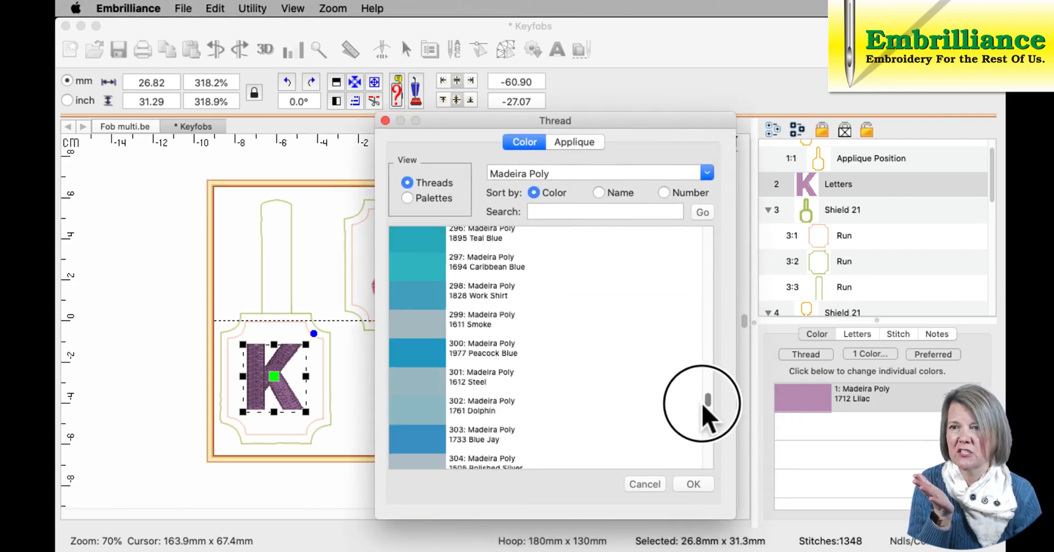
pyautogui.click(406, 352)
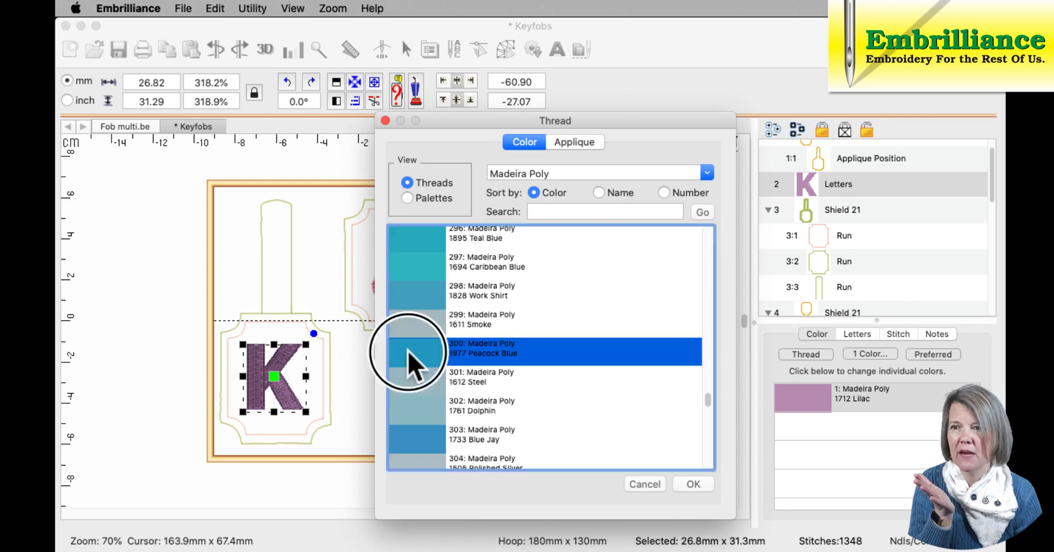
pyautogui.click(694, 486)
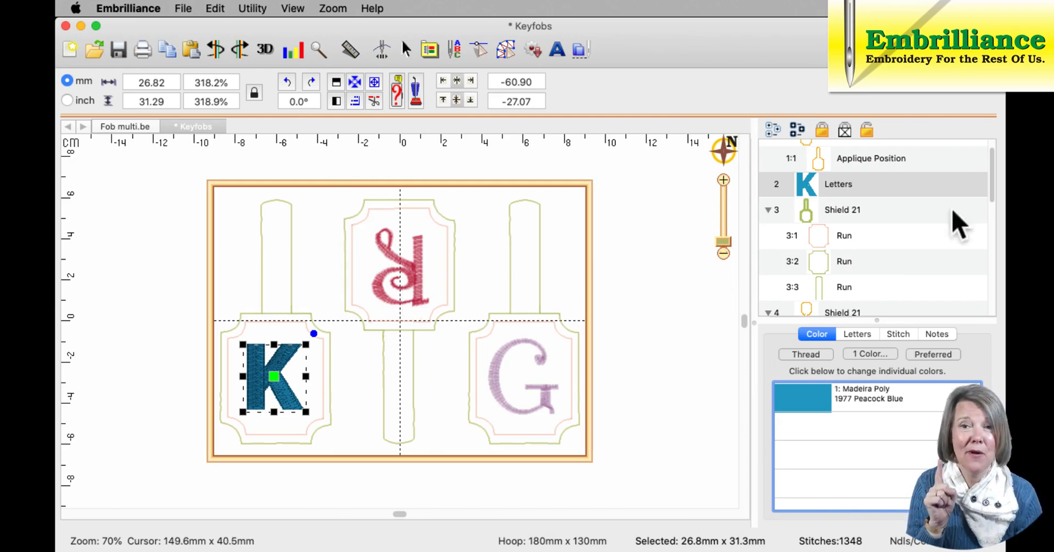
# - Change the thread color of the middle keyfob's R to Madeira Poly 1977 Peacock Blue from the current page's palette
pyautogui.moveTo(994, 184); pyautogui.dragTo(997, 220)
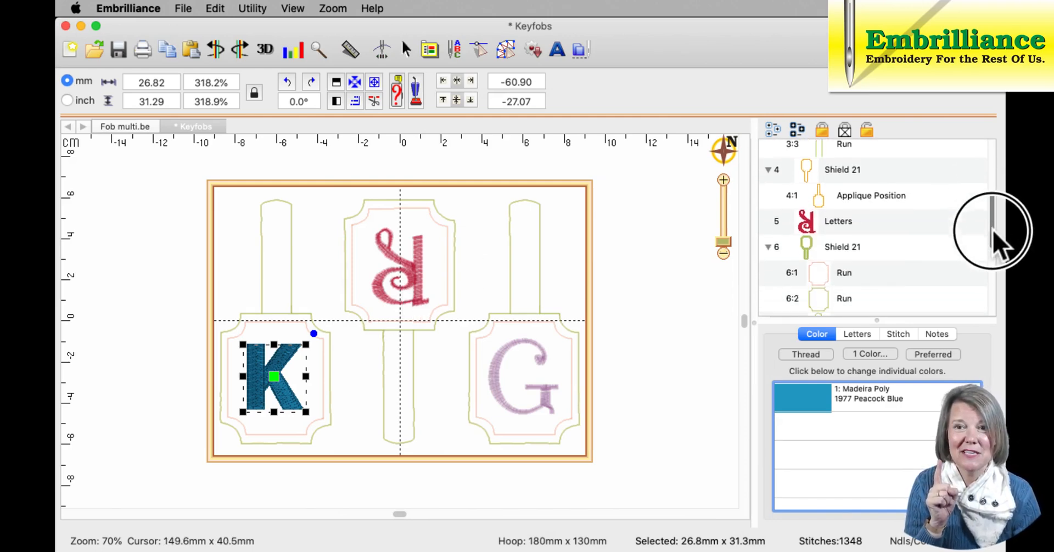
pyautogui.click(808, 214)
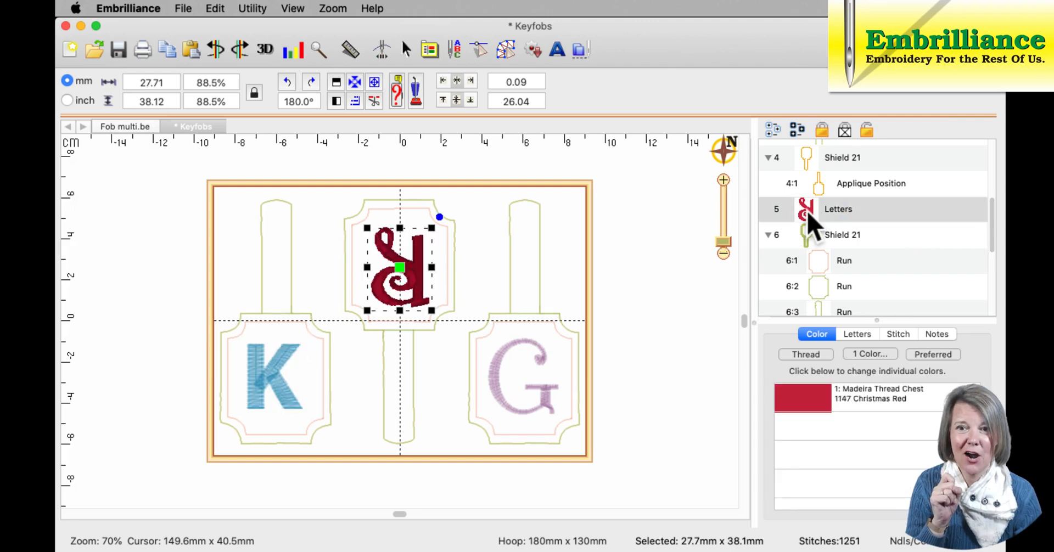
pyautogui.click(812, 405)
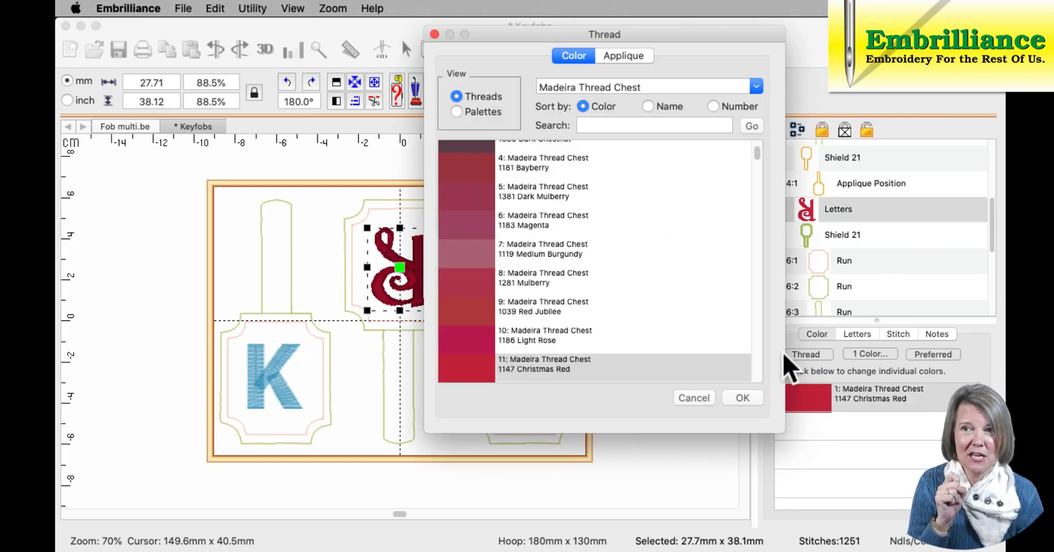
pyautogui.click(466, 114)
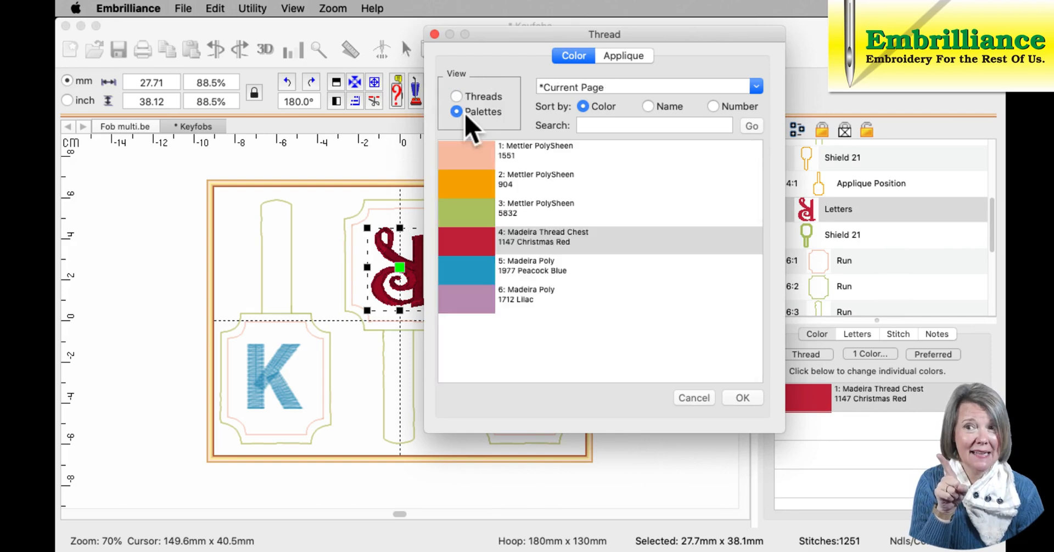
pyautogui.click(494, 277)
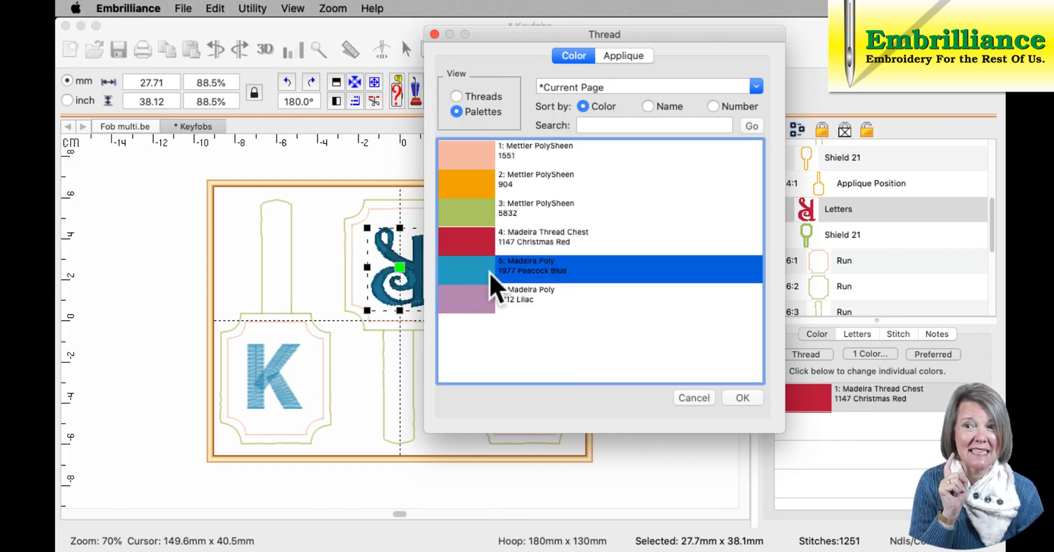
pyautogui.click(745, 400)
# - Recolor the right keyfob's G with Madeira Poly 1977 Peacock Blue from the page palette and deselect it
pyautogui.moveTo(992, 238); pyautogui.dragTo(992, 286)
pyautogui.click(829, 248)
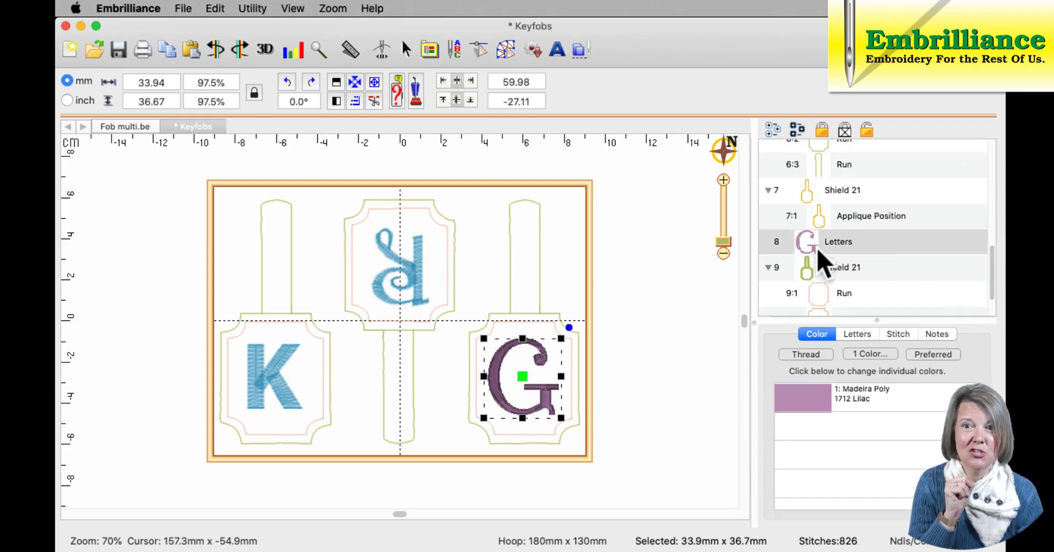
pyautogui.click(807, 398)
pyautogui.click(500, 262)
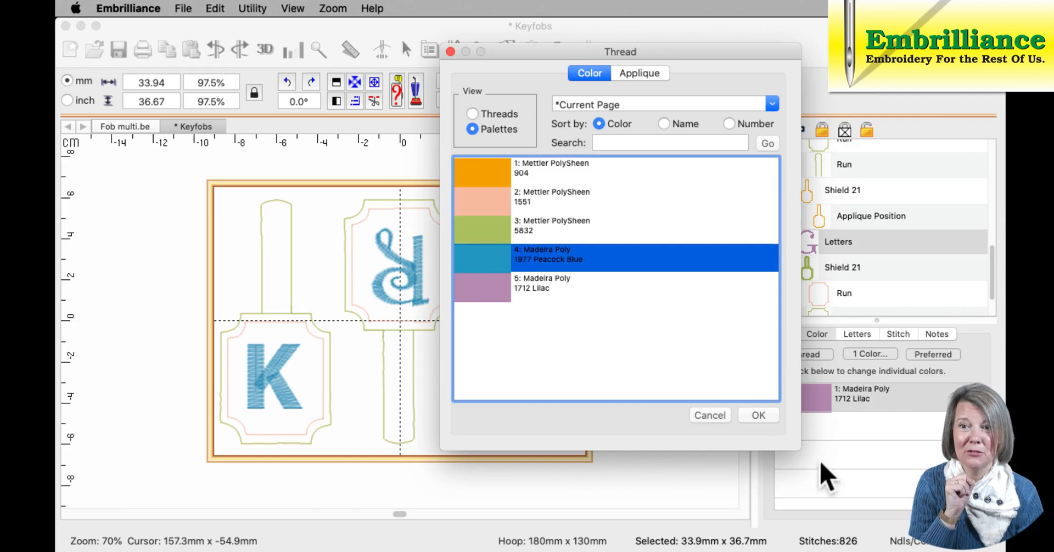
pyautogui.click(758, 415)
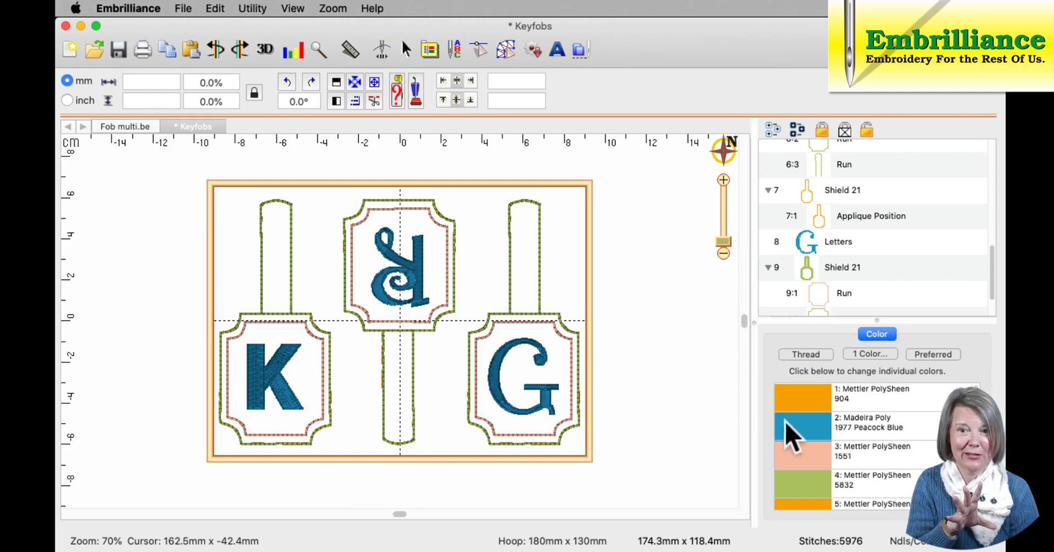
# - Review the page's thread color sequence and play the whole design through the stitch simulator
pyautogui.scroll(-5, 846, 446)
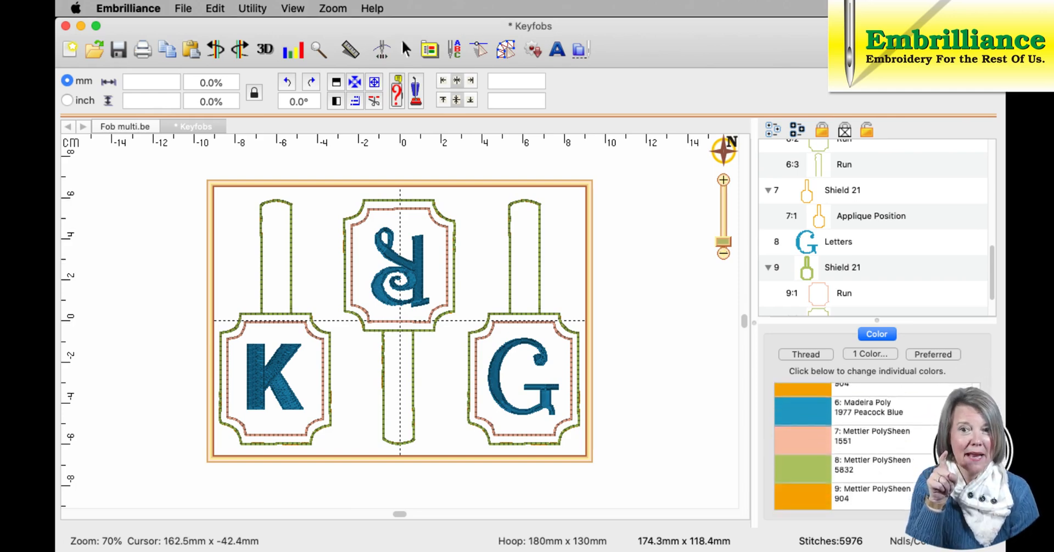
pyautogui.scroll(5, 845, 445)
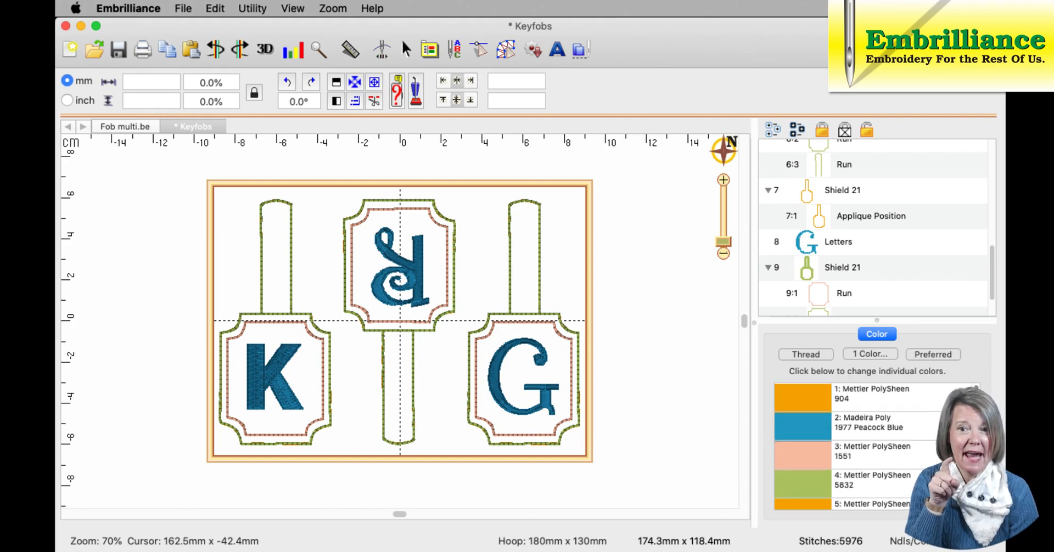
pyautogui.click(381, 50)
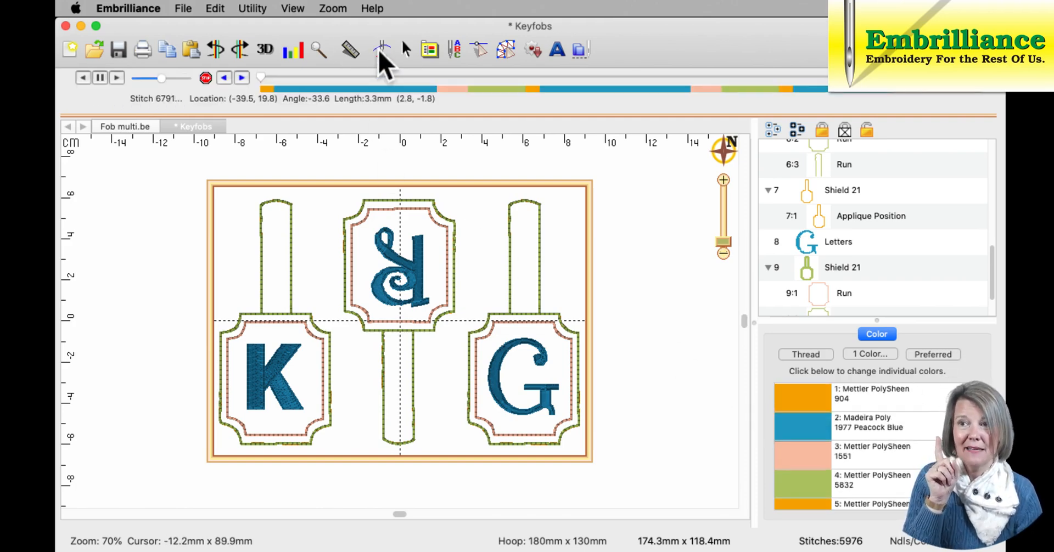
pyautogui.moveTo(260, 77); pyautogui.dragTo(899, 41)
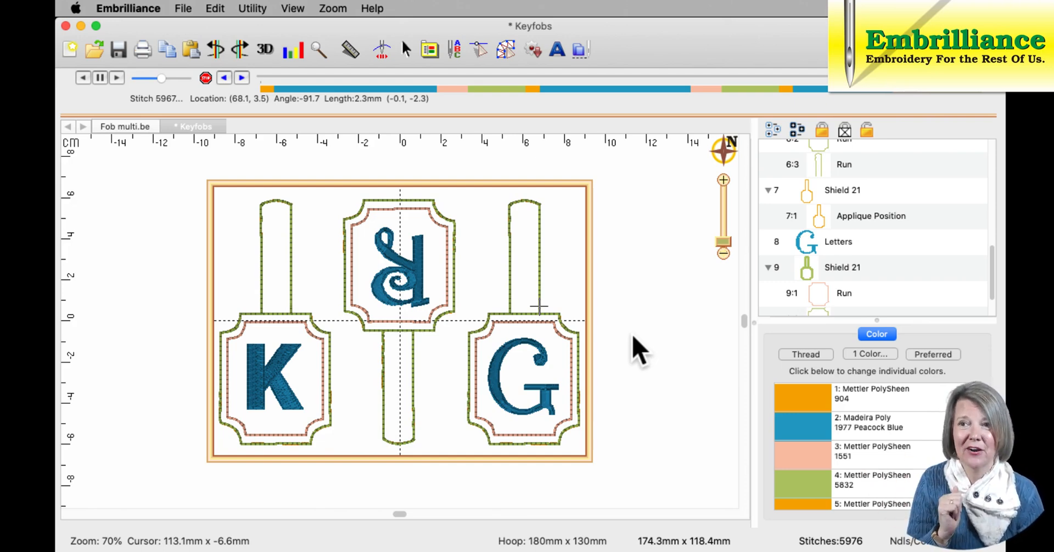
pyautogui.click(407, 50)
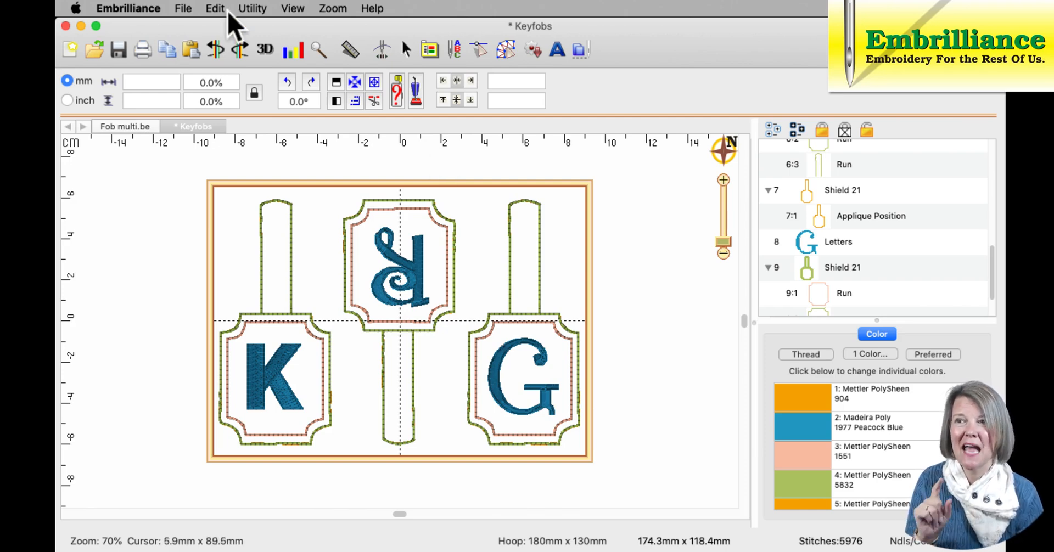
# - Add a baste design box around all three keyfobs and enlarge it to about 178.4 x 127.0 mm within the hoop
pyautogui.click(252, 9)
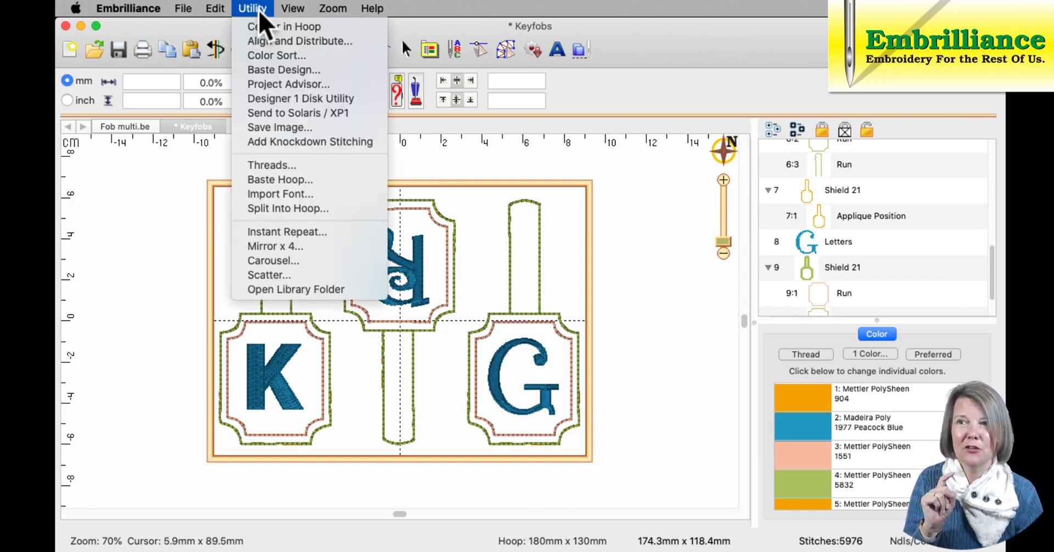
pyautogui.click(283, 70)
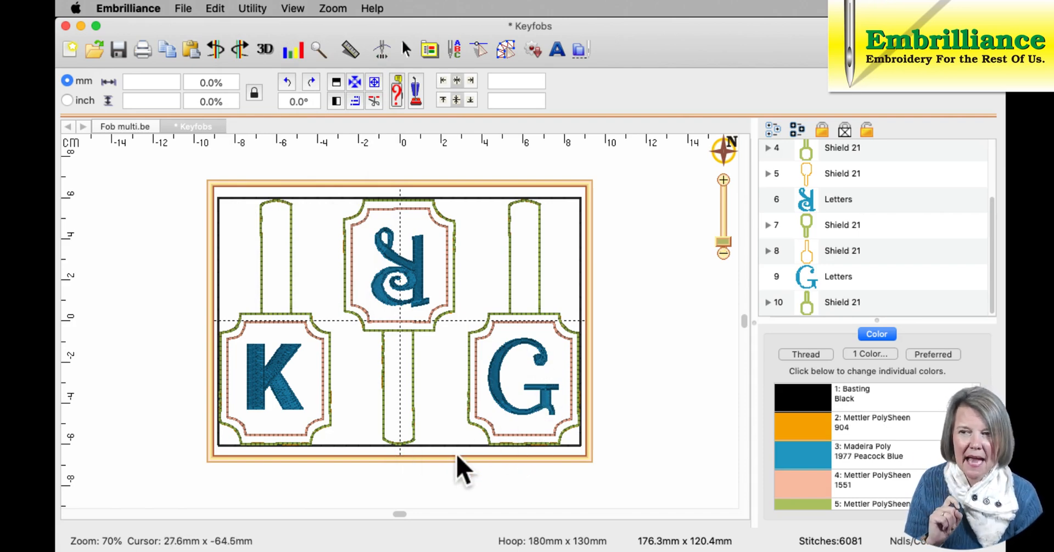
pyautogui.click(437, 448)
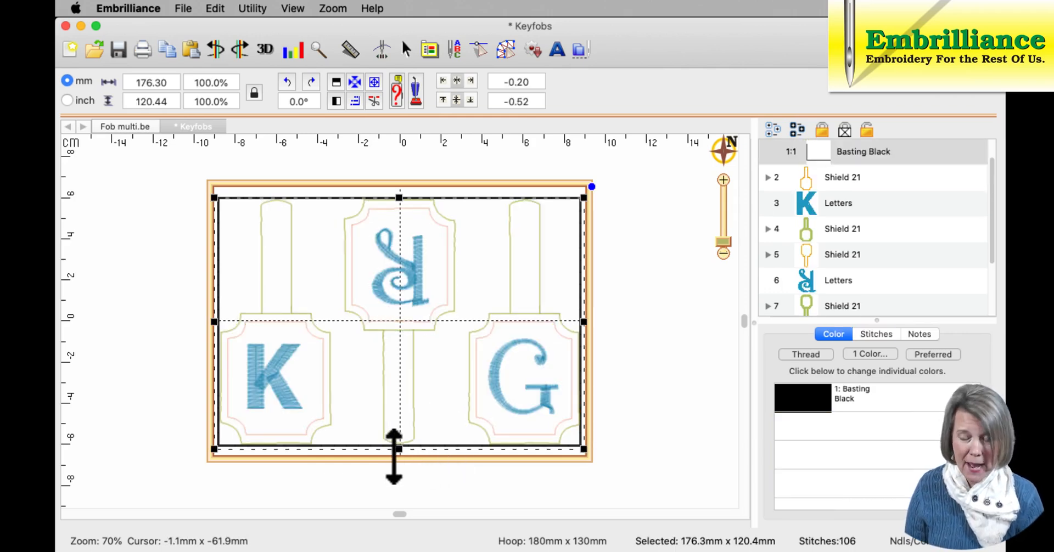
pyautogui.moveTo(394, 457); pyautogui.dragTo(396, 465)
pyautogui.moveTo(397, 468); pyautogui.dragTo(397, 468)
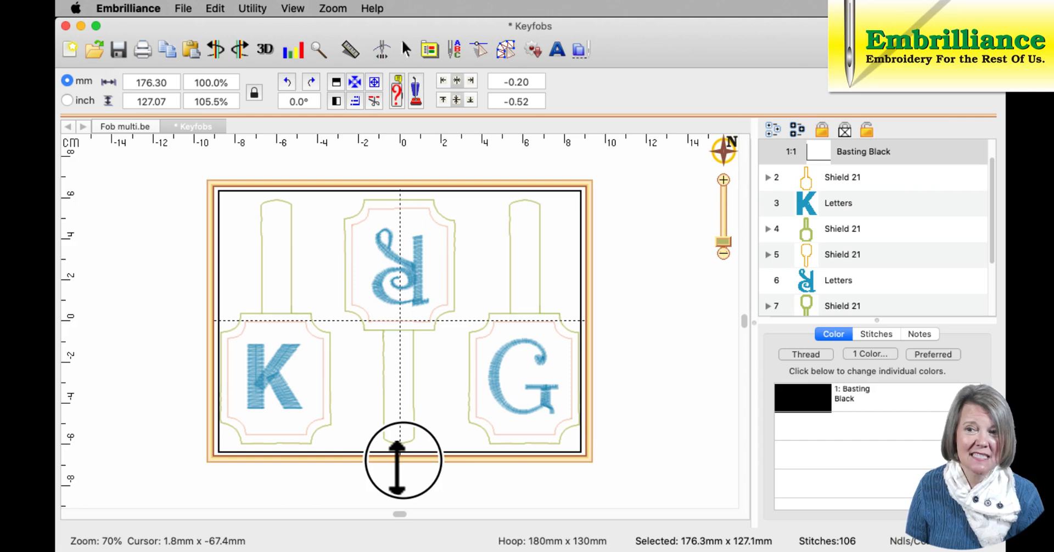
pyautogui.moveTo(397, 467); pyautogui.dragTo(397, 465)
pyautogui.moveTo(595, 320); pyautogui.dragTo(600, 321)
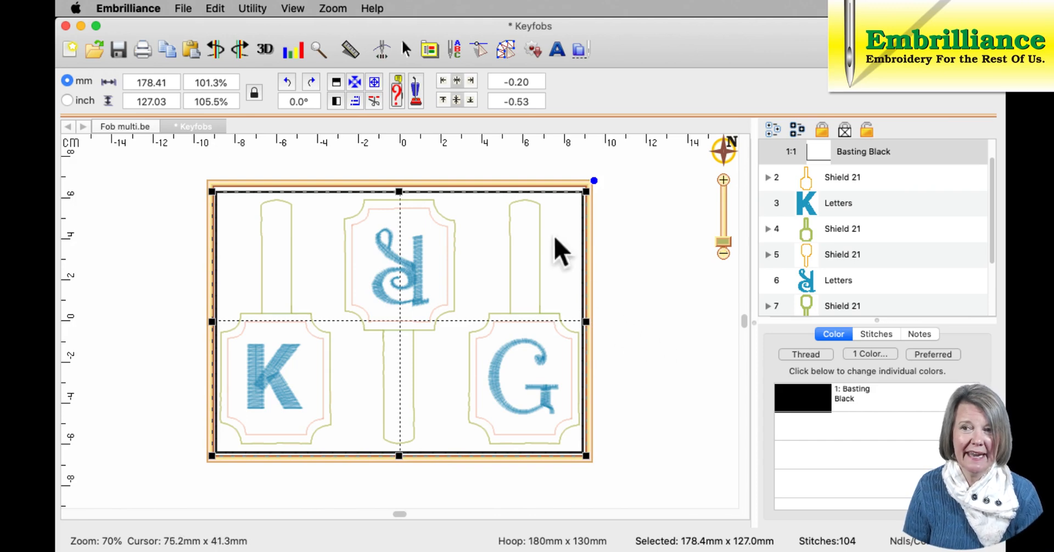
pyautogui.click(632, 346)
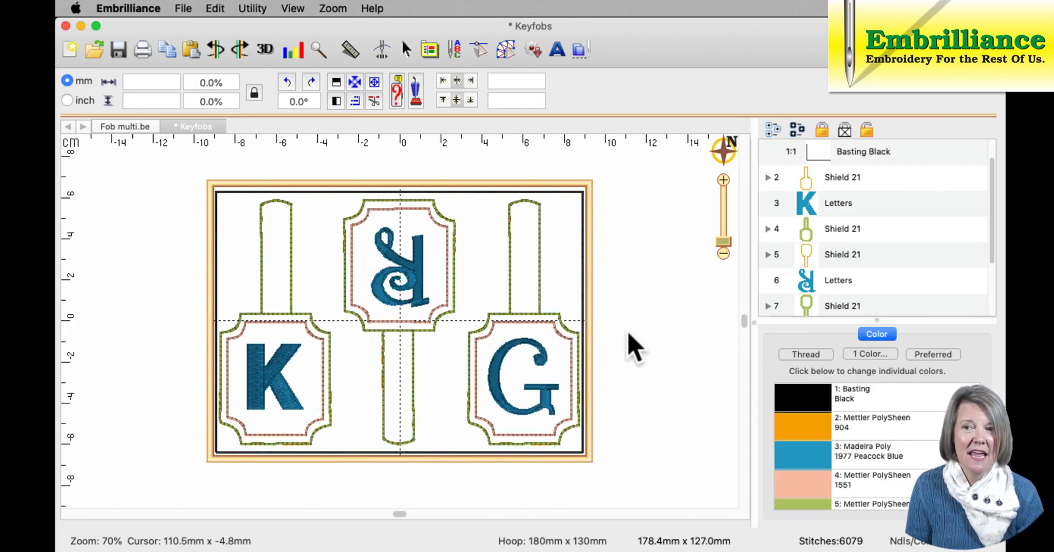
pyautogui.click(251, 9)
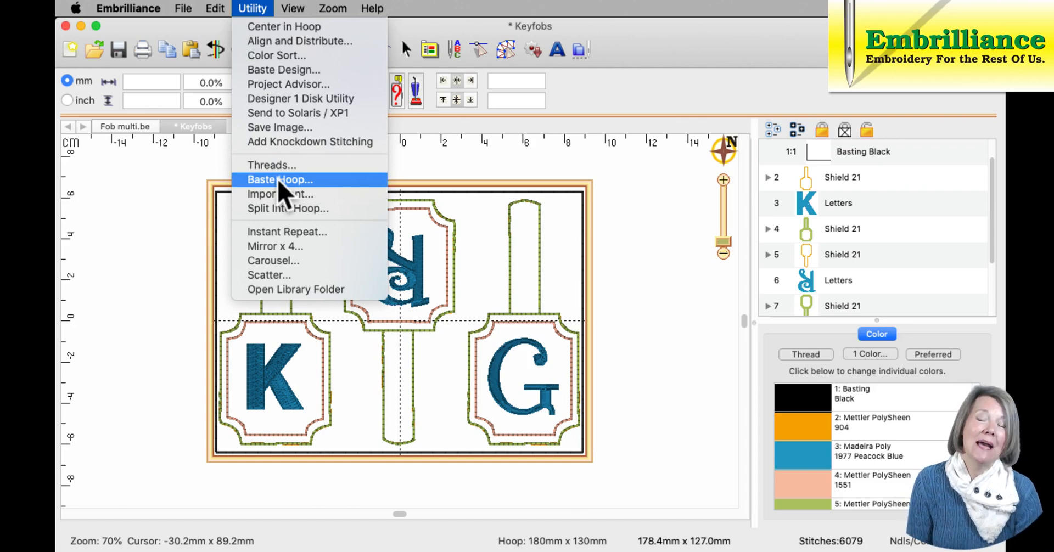
pyautogui.click(545, 164)
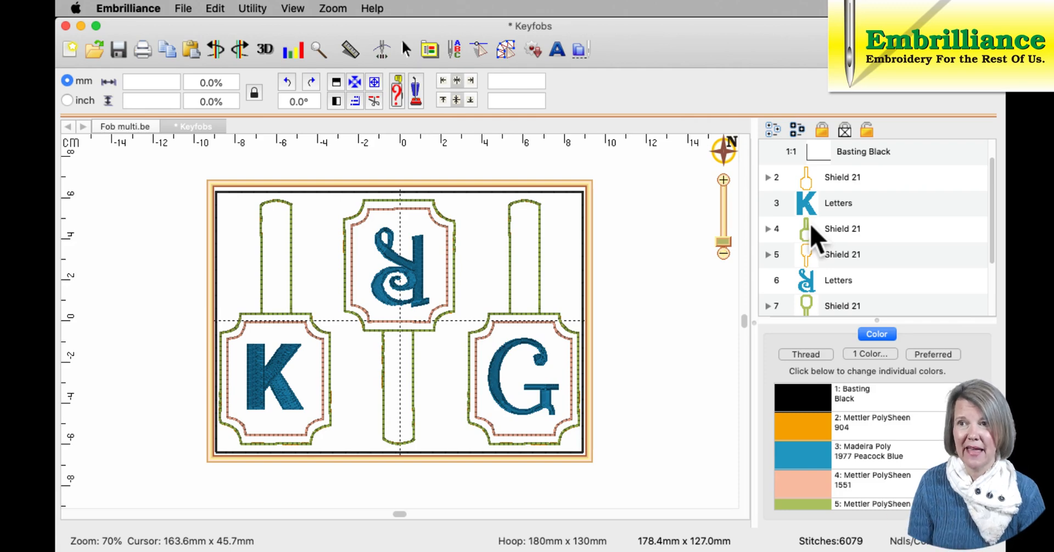
# - Color sort the Keyfobs design into a new view and rotate that page's hoop to 180 x 130 mm
pyautogui.click(252, 9)
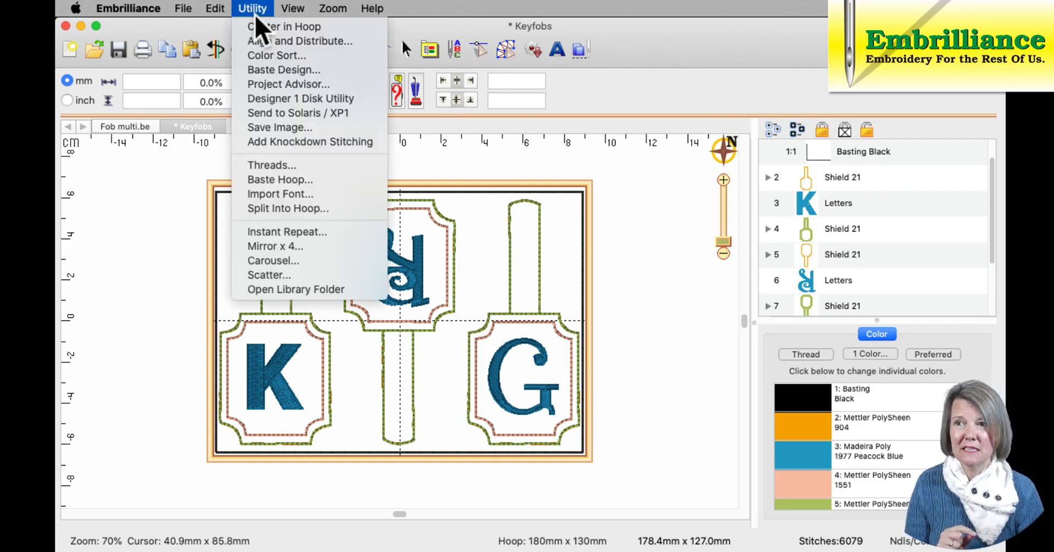
pyautogui.click(269, 57)
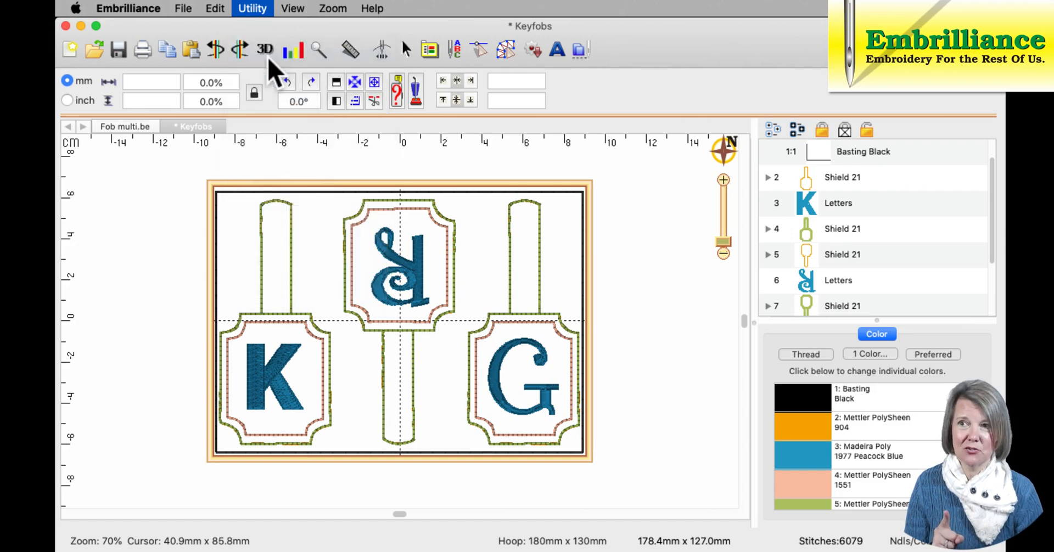
pyautogui.moveTo(613, 168); pyautogui.dragTo(344, 54)
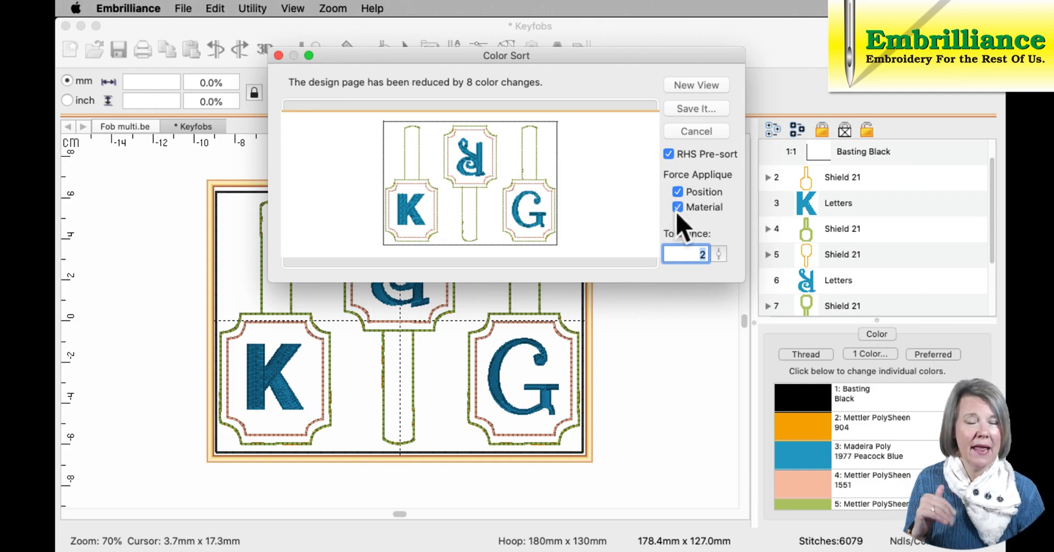
pyautogui.click(688, 87)
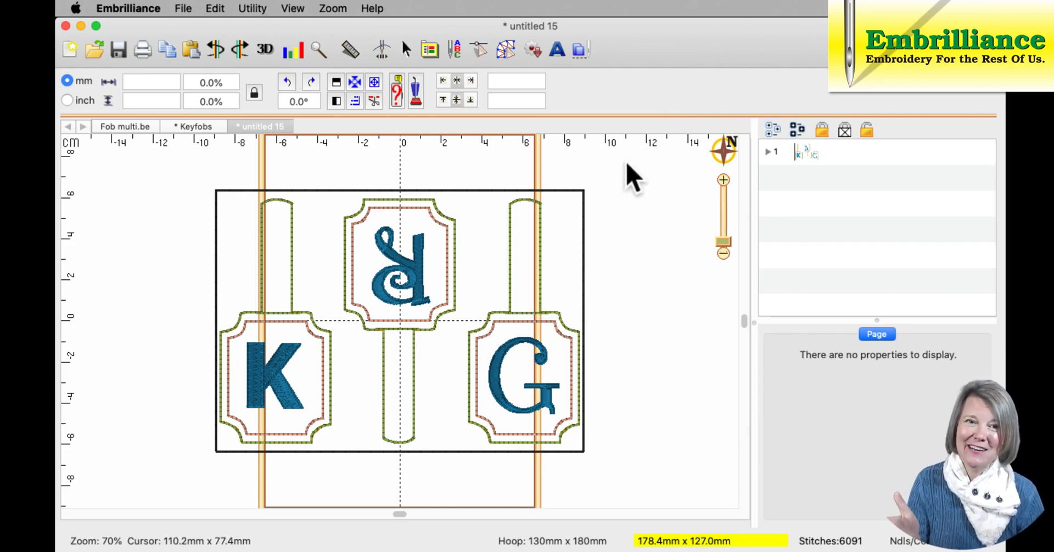
pyautogui.click(512, 541)
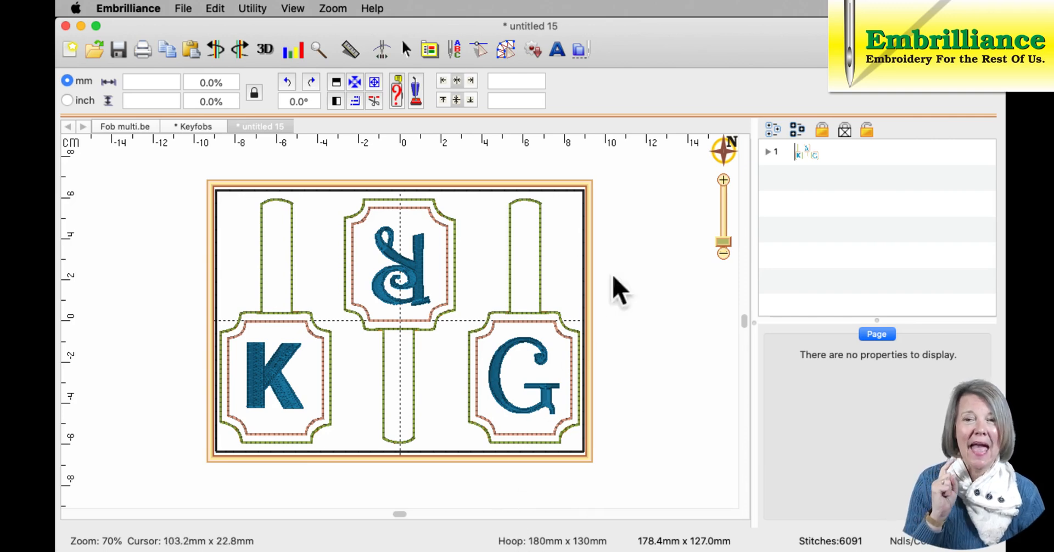
# - Expand the color-sorted design and examine which stitches belong to each color layer, from basting to the final outline
pyautogui.click(769, 155)
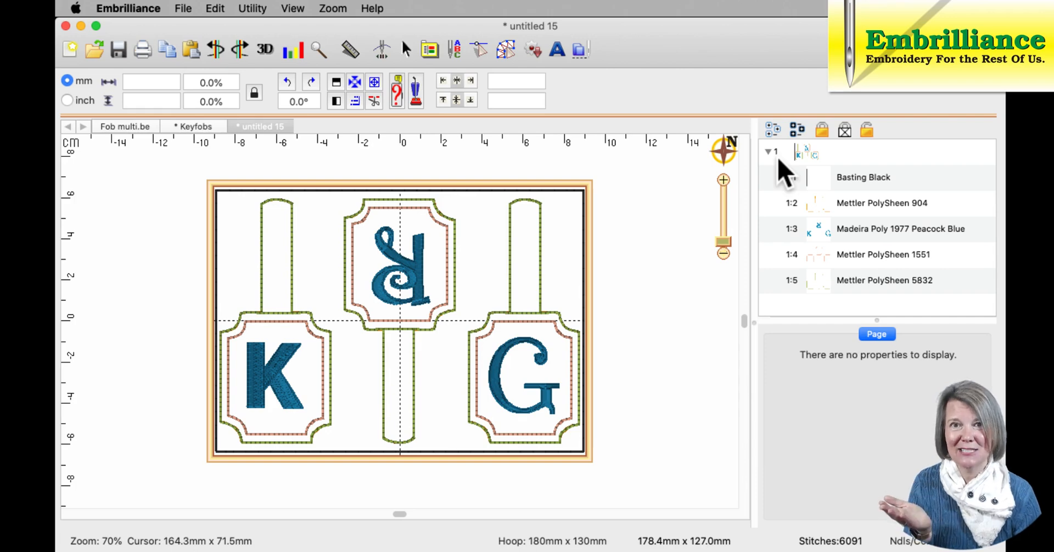
pyautogui.click(853, 178)
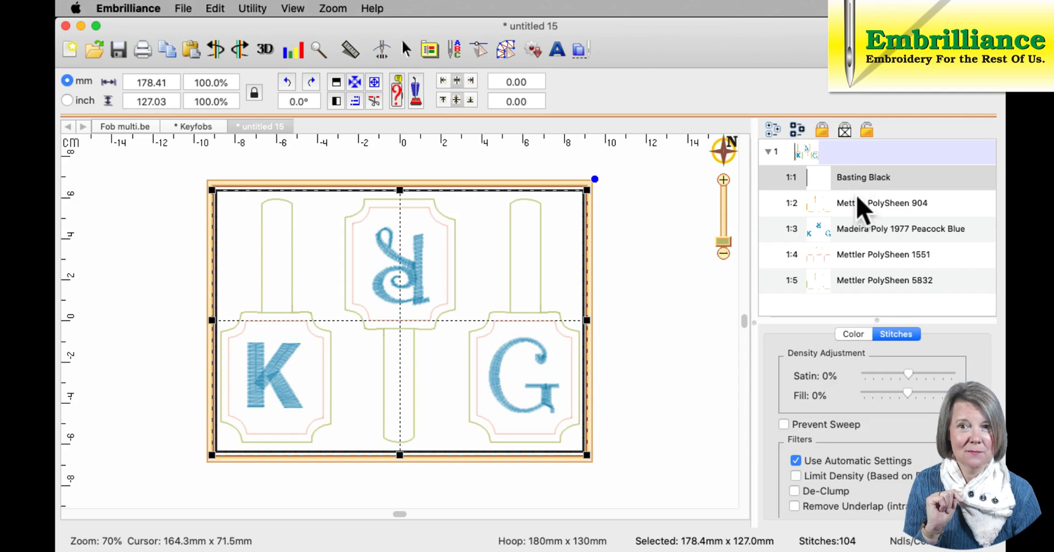
pyautogui.click(854, 204)
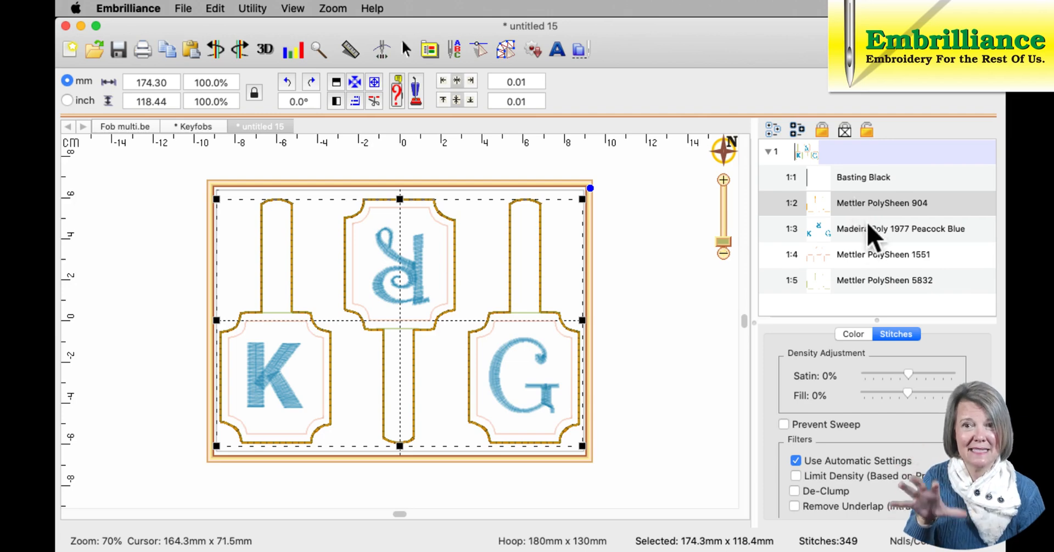
pyautogui.click(868, 233)
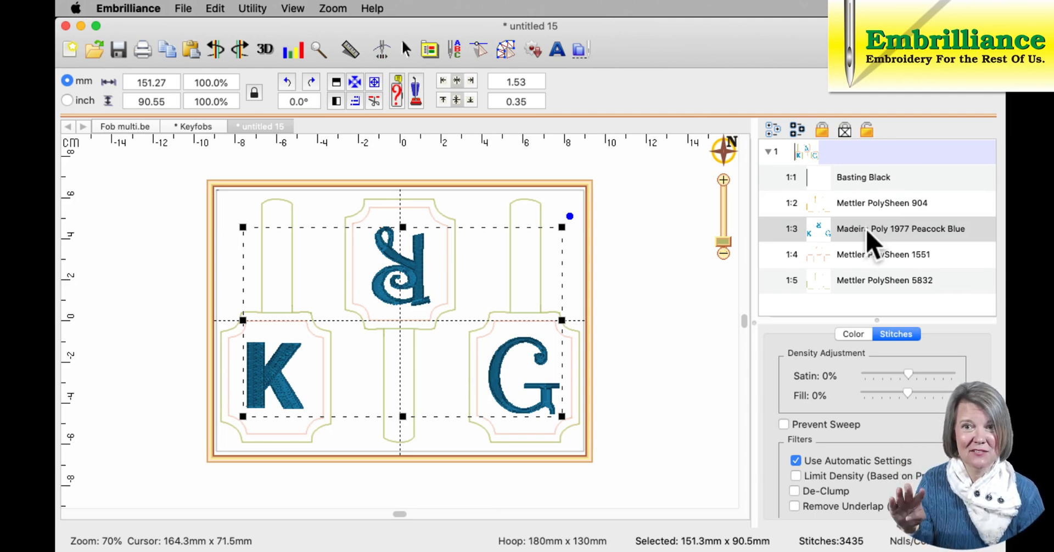
pyautogui.click(875, 257)
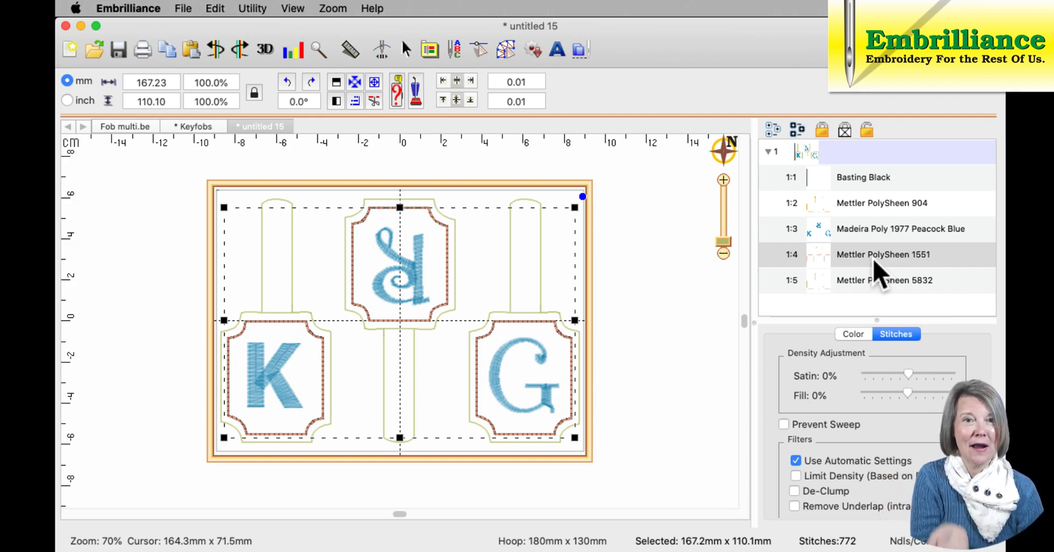
pyautogui.click(870, 281)
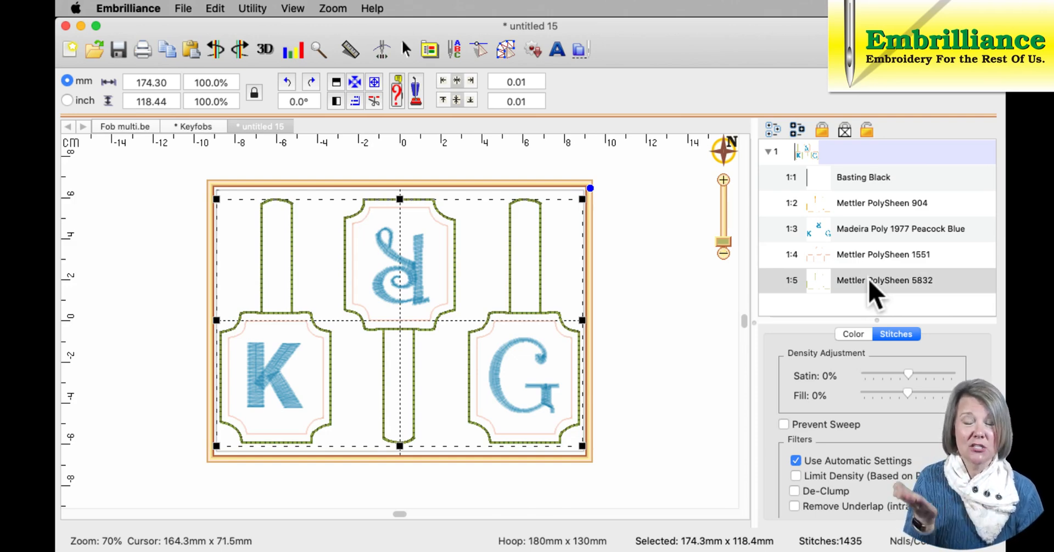
pyautogui.click(841, 256)
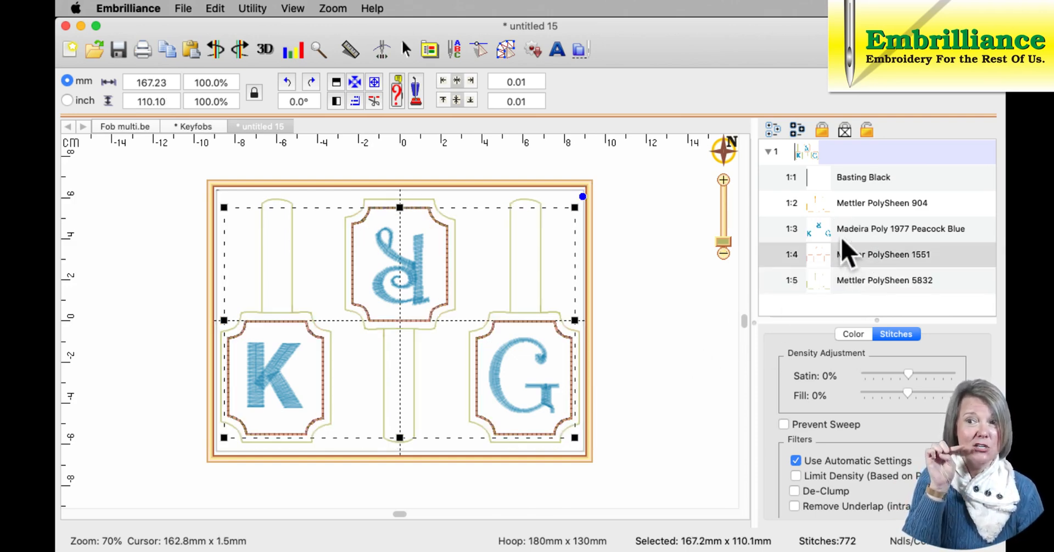
pyautogui.click(842, 240)
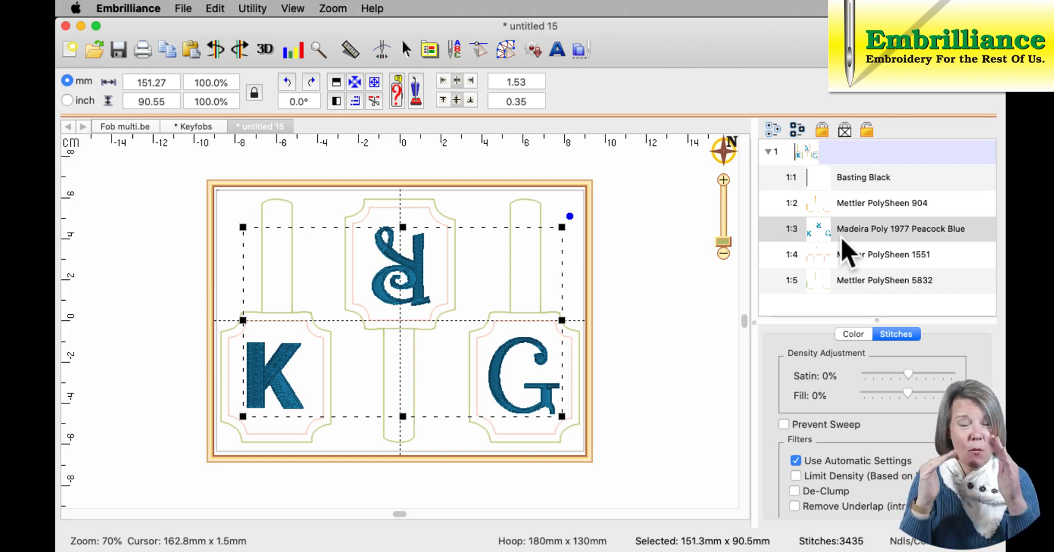
pyautogui.click(843, 209)
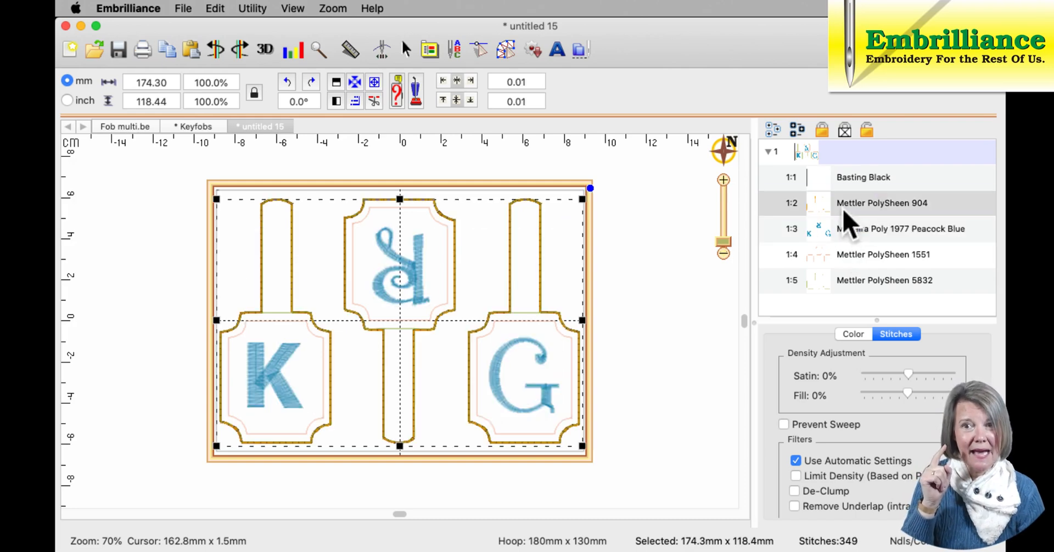
# - Examine the stitches in the Madeira Poly 1977 Peacock Blue and Mettler PolySheen 1551 color layers
pyautogui.click(838, 234)
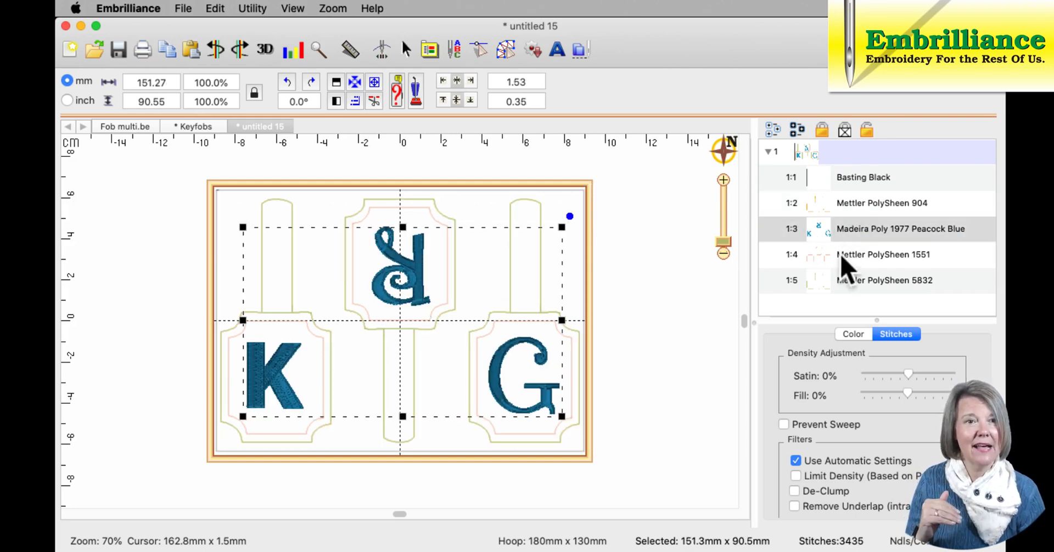
pyautogui.click(842, 257)
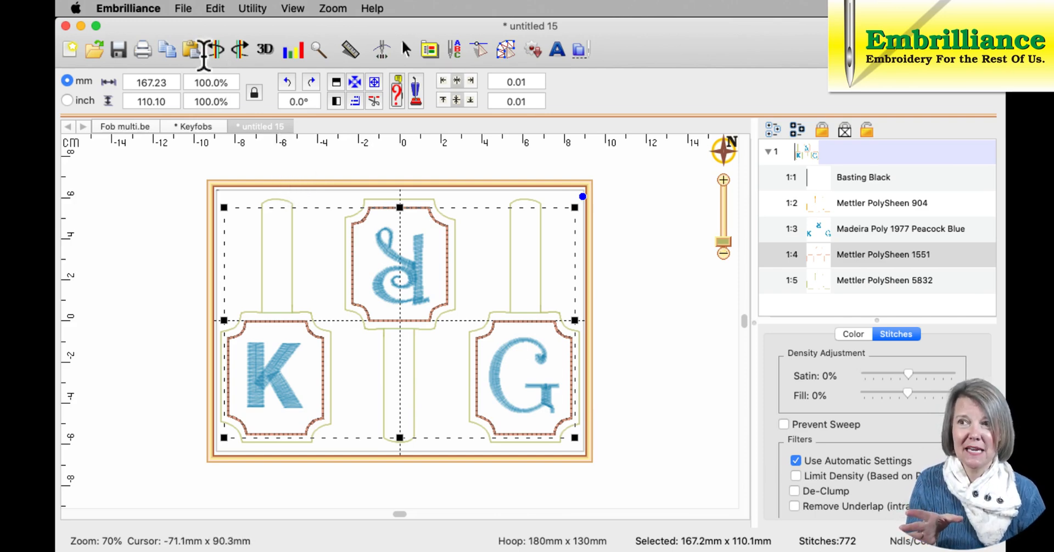
pyautogui.click(184, 9)
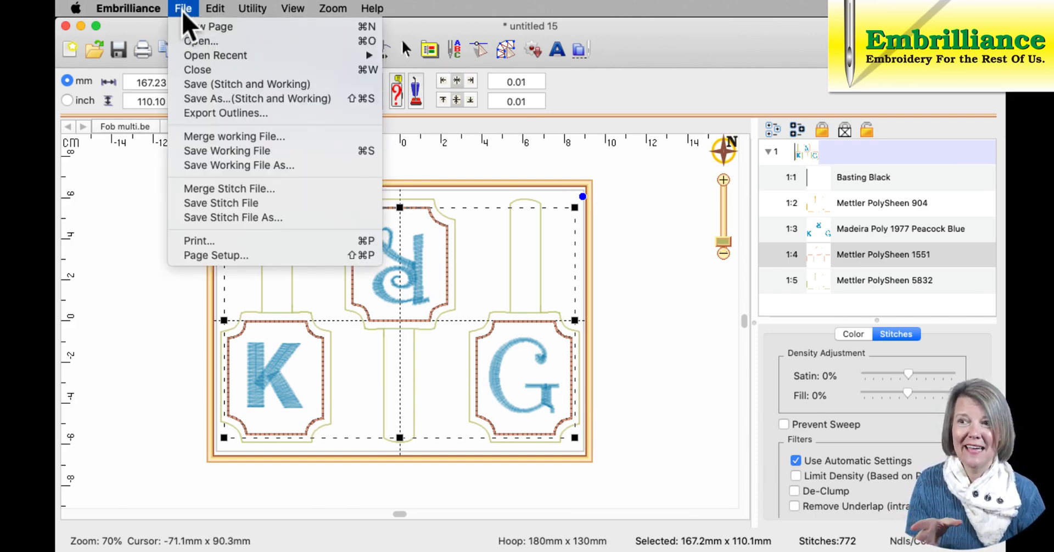
pyautogui.click(226, 219)
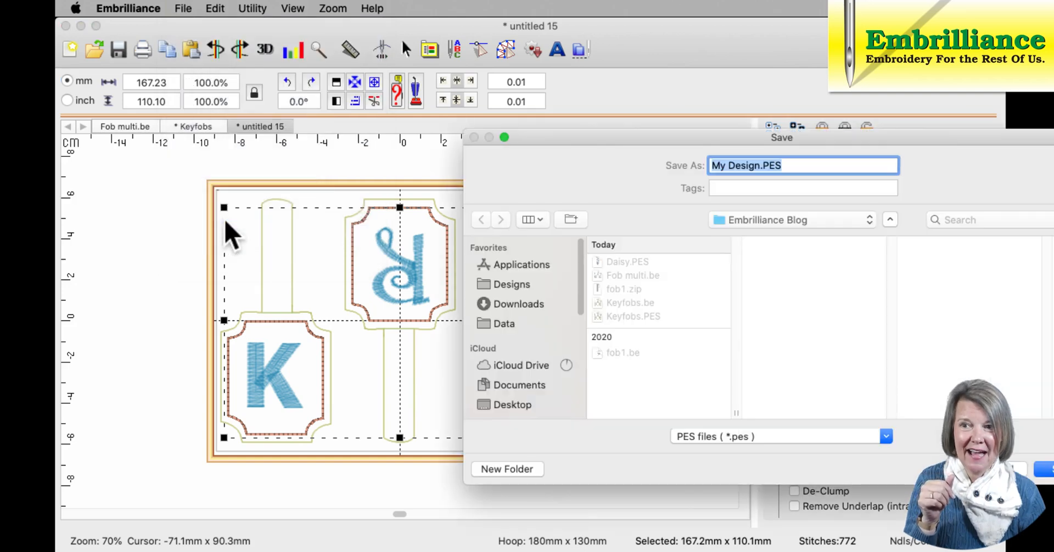
pyautogui.moveTo(521, 108); pyautogui.dragTo(424, 62)
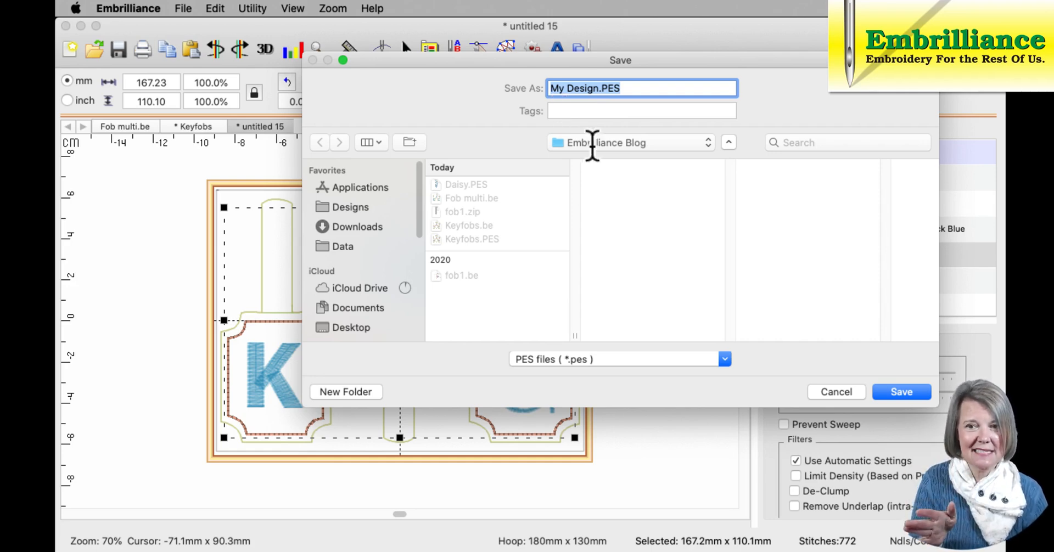
pyautogui.click(836, 392)
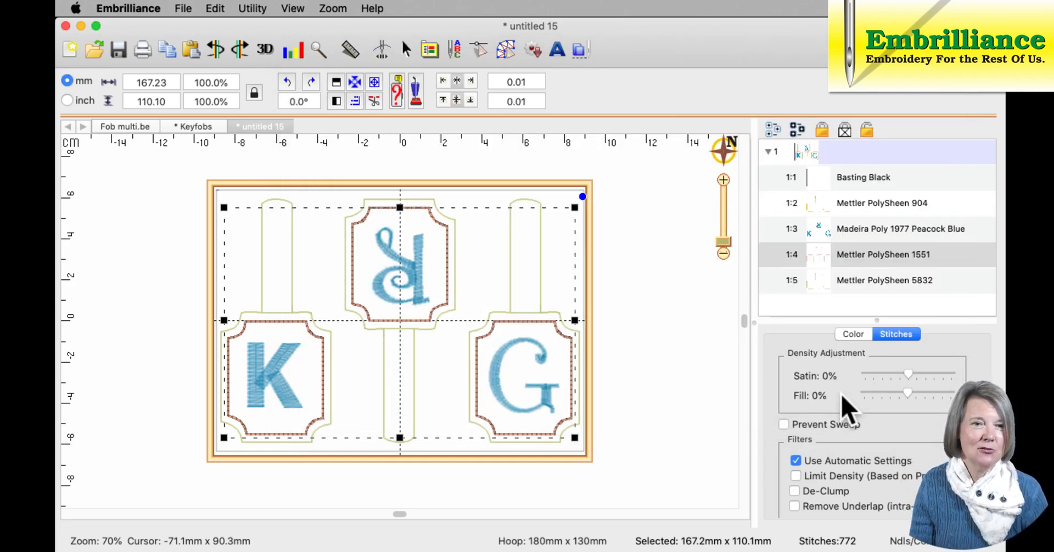